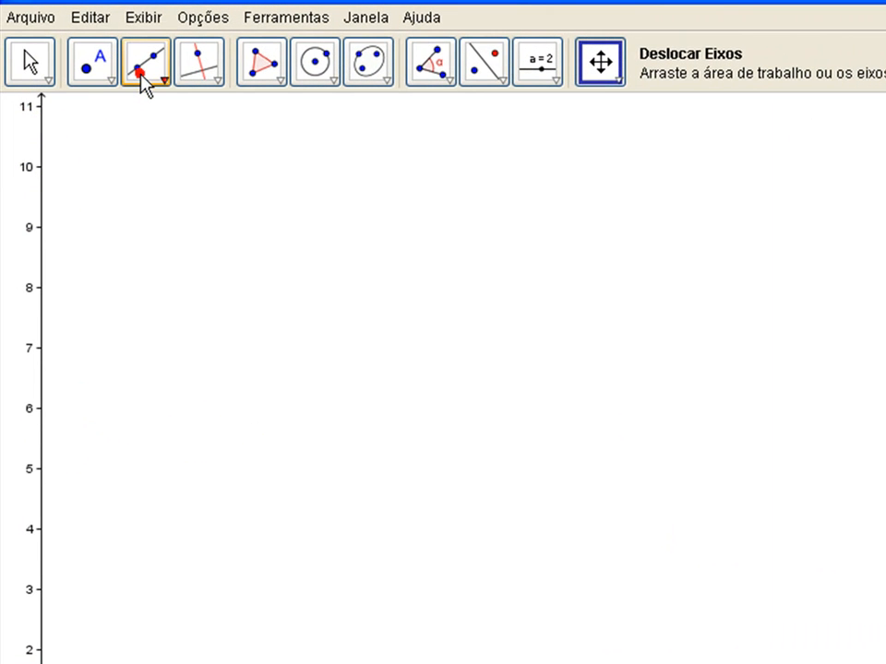
# - Draw a nearly horizontal line through two points at about (2.5, 3) and (24, 3)
pyautogui.click(143, 81)
pyautogui.click(168, 113)
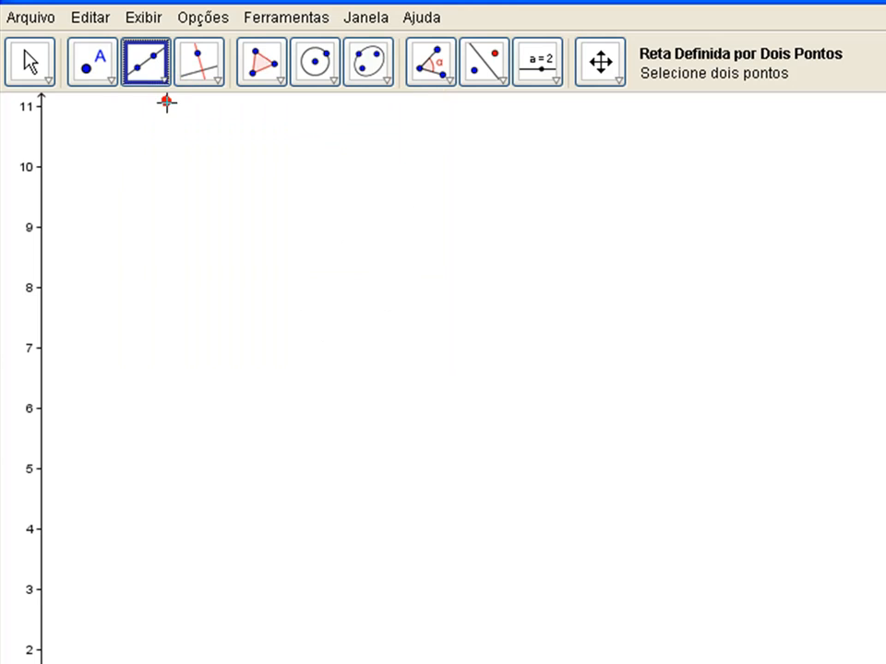
pyautogui.moveTo(193, 559); pyautogui.dragTo(194, 586)
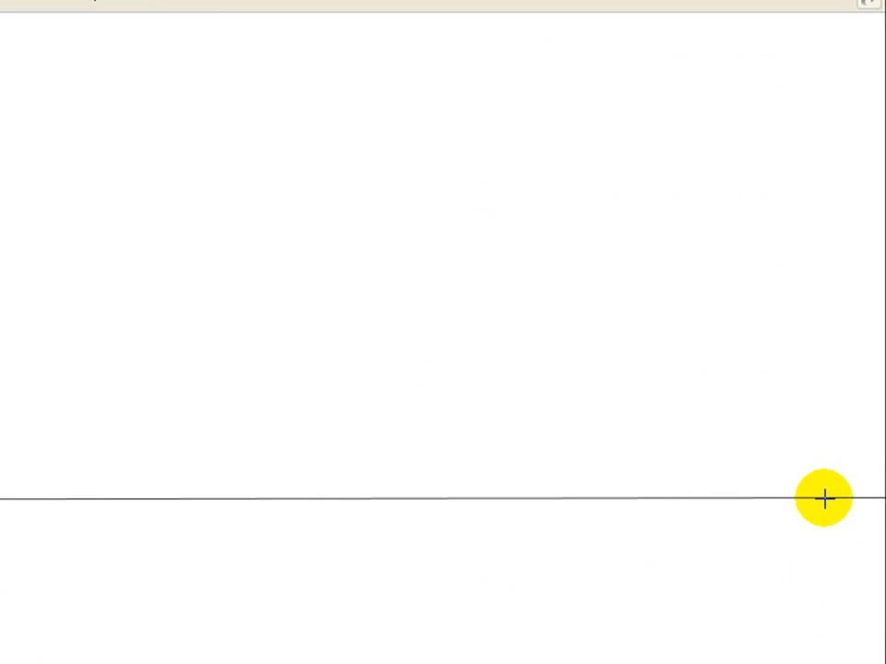
pyautogui.click(824, 498)
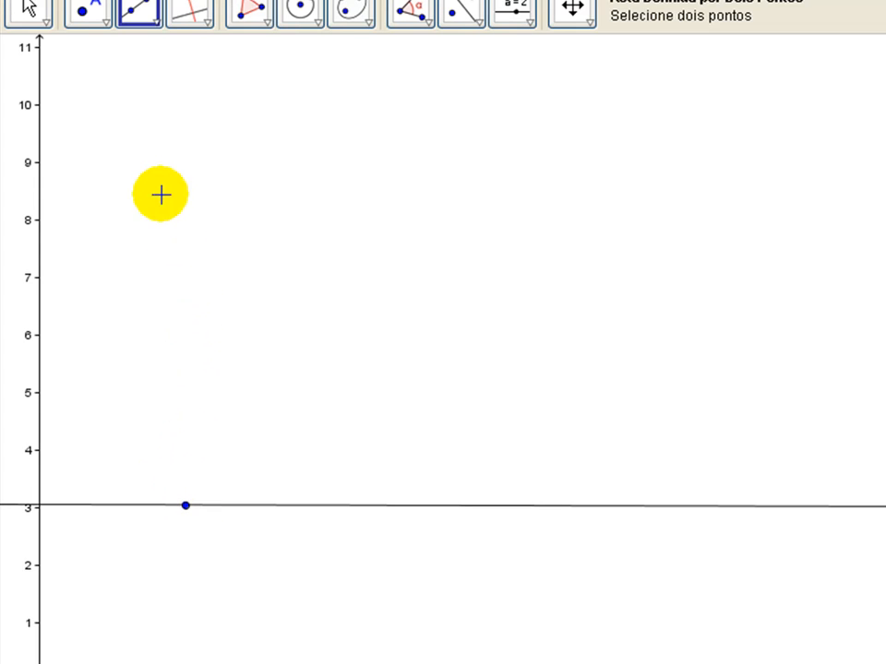
pyautogui.press('ctrl')
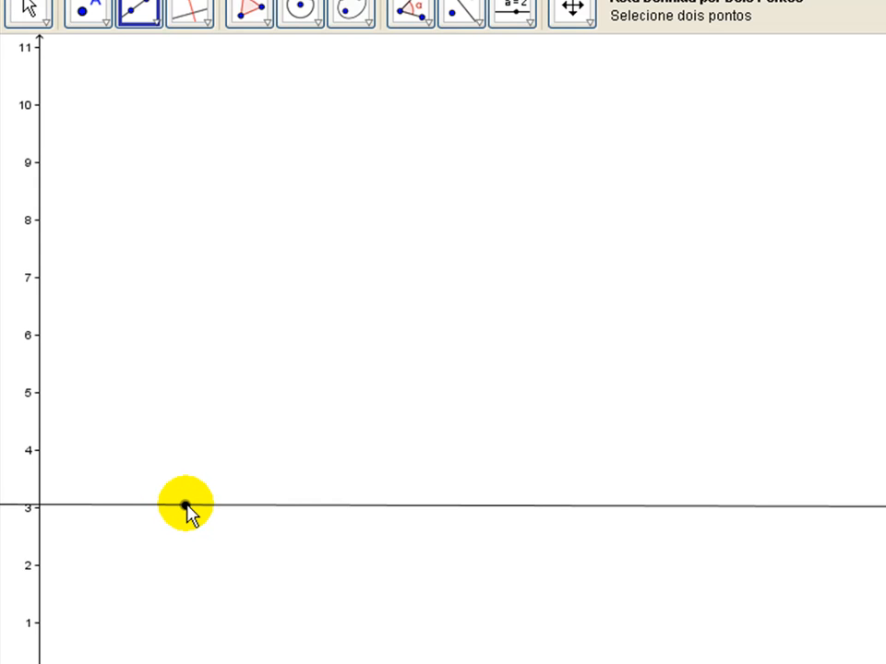
pyautogui.press('ctrl')
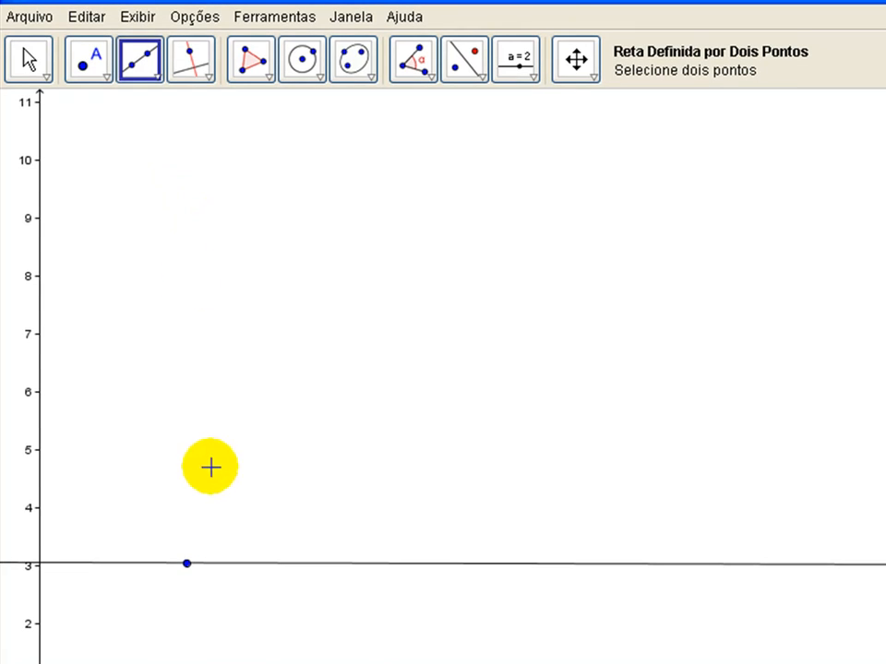
# - Construct a line perpendicular to the horizontal line through its defining point at about (2.5, 3)
pyautogui.click(211, 81)
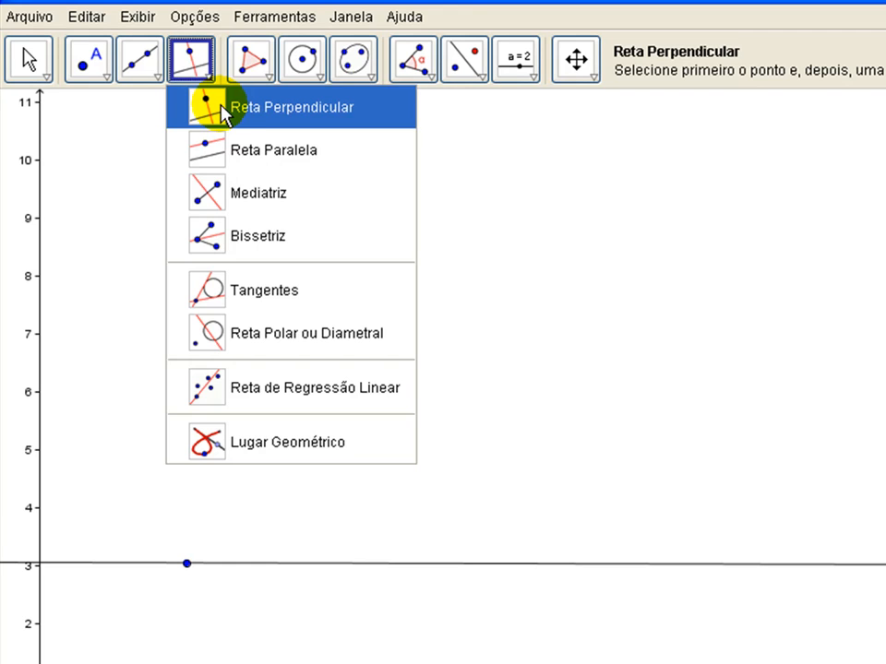
pyautogui.click(224, 109)
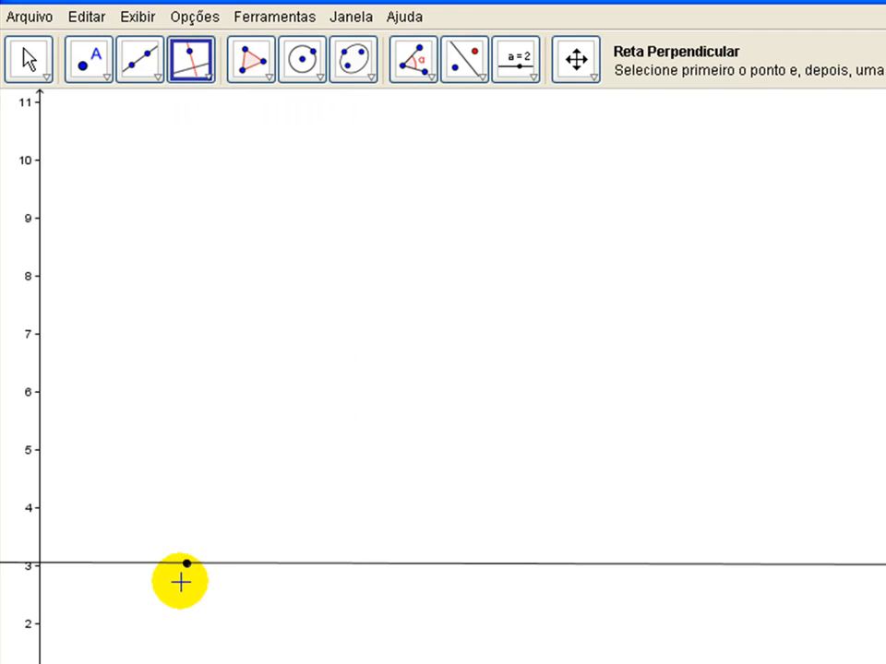
pyautogui.click(185, 562)
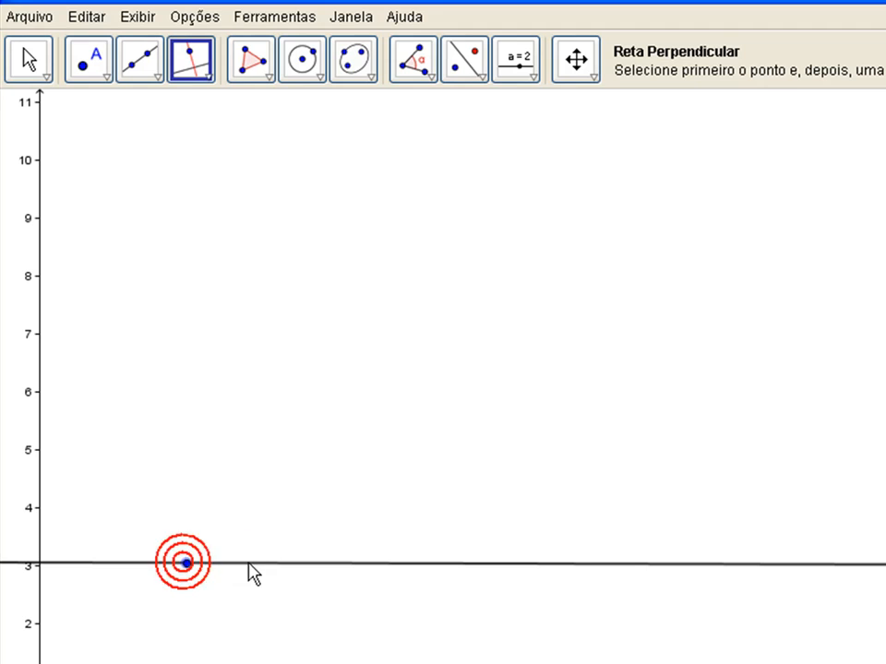
pyautogui.click(247, 563)
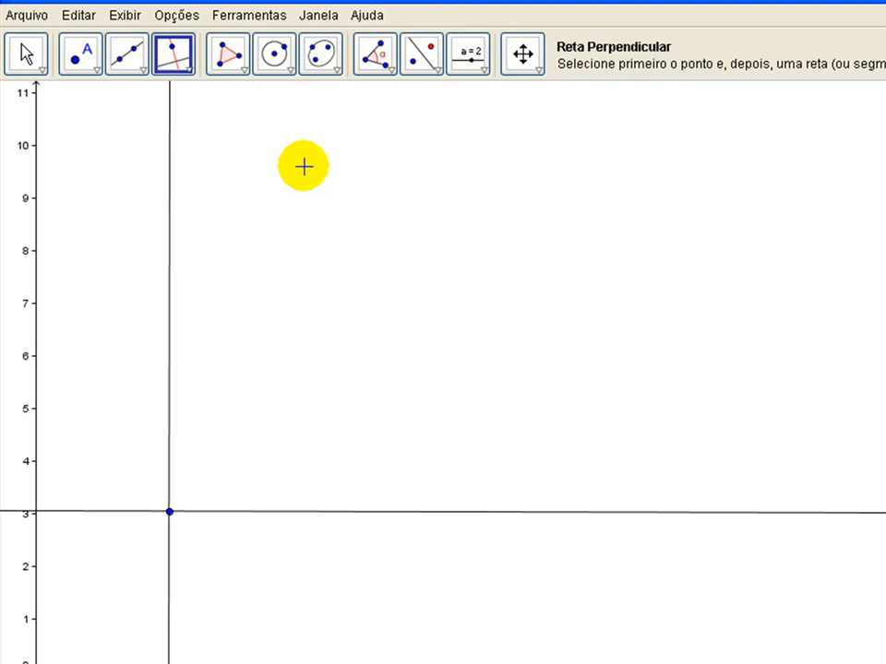
# - Create a circle of radius 12 centred on the point where the two perpendicular lines cross
pyautogui.click(292, 72)
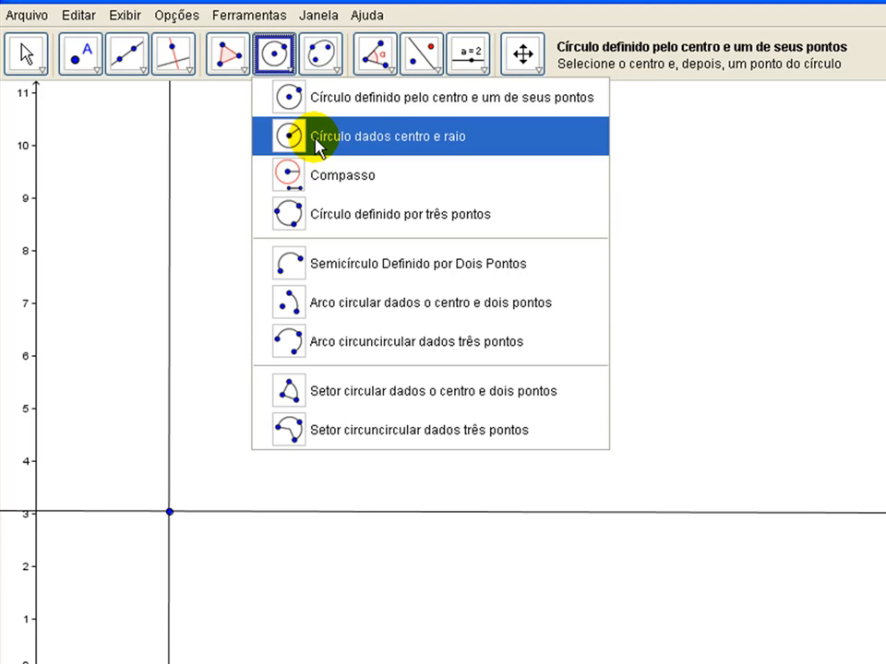
pyautogui.click(315, 138)
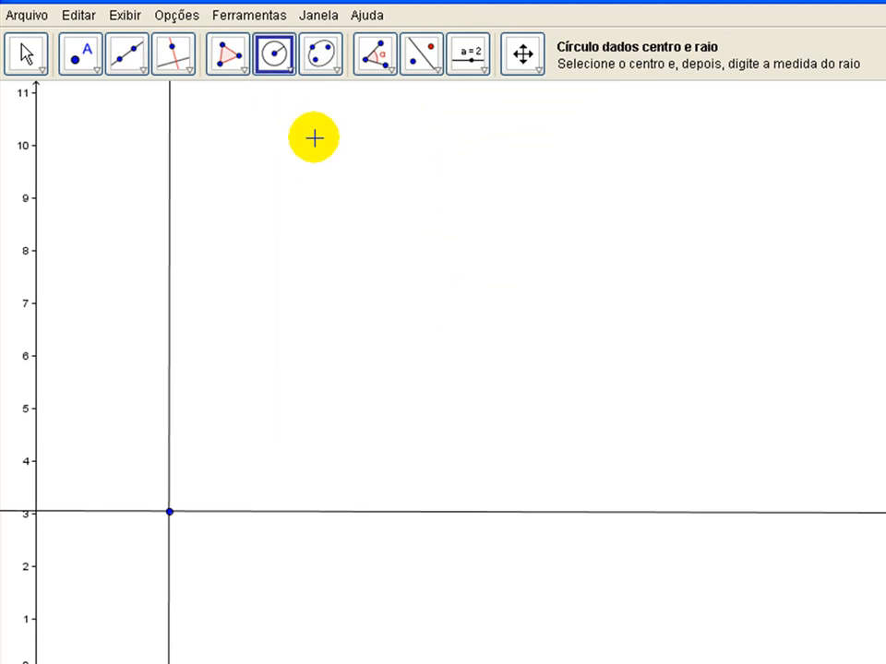
pyautogui.click(168, 511)
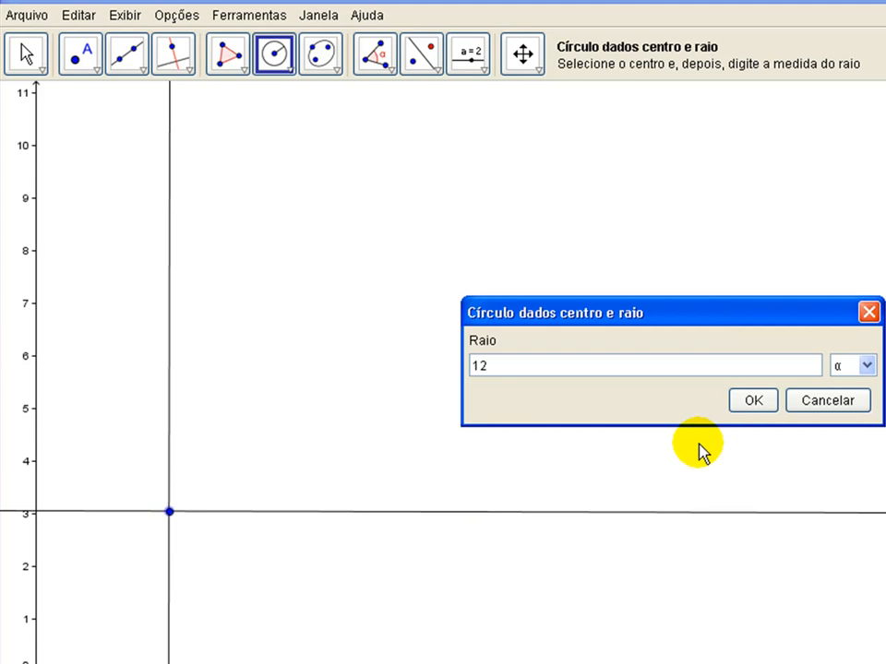
pyautogui.click(743, 402)
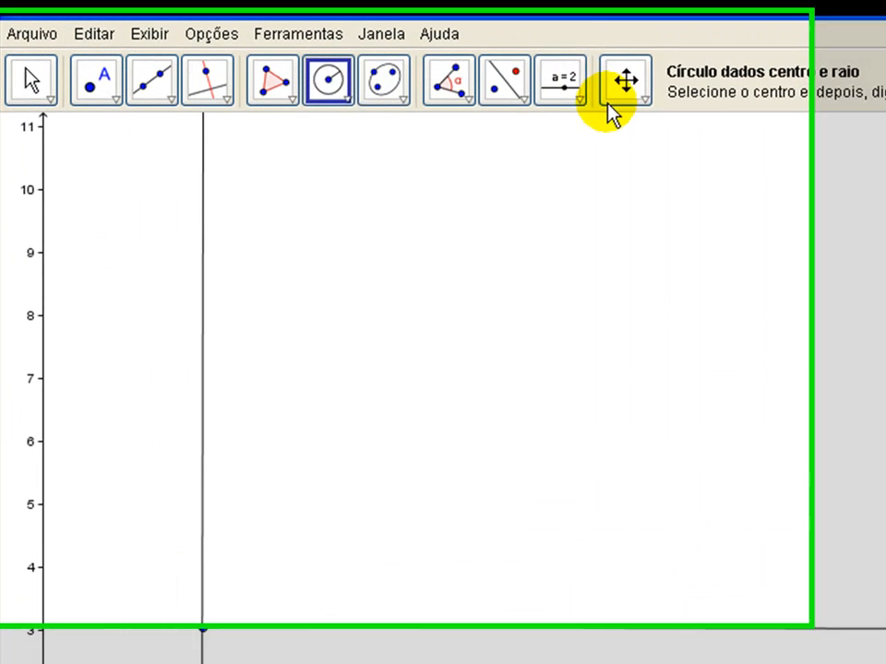
# - Mark the intersection point of the circle and the horizontal line to the right of the circle's centre
pyautogui.click(632, 92)
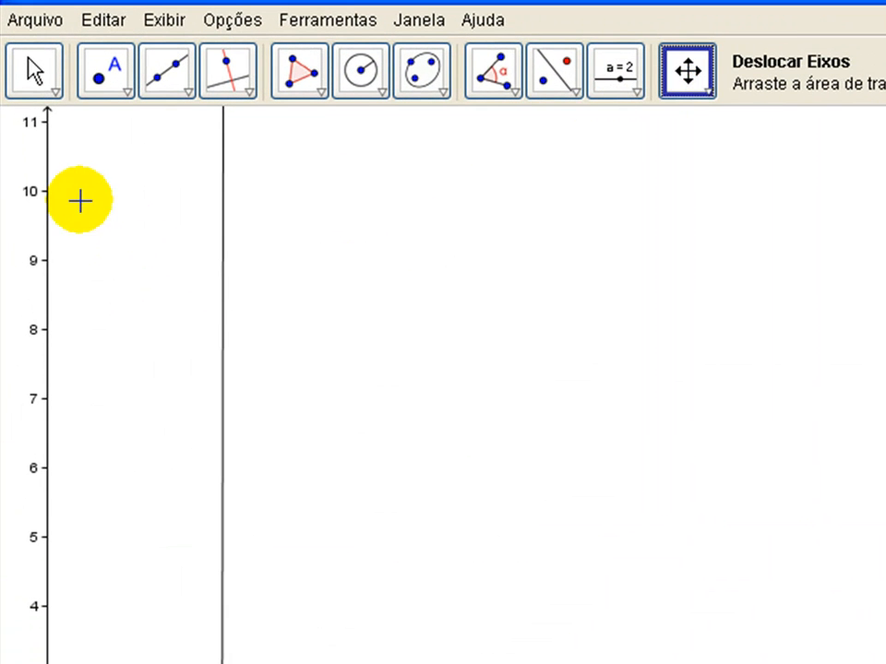
pyautogui.moveTo(21, 165); pyautogui.dragTo(23, 174)
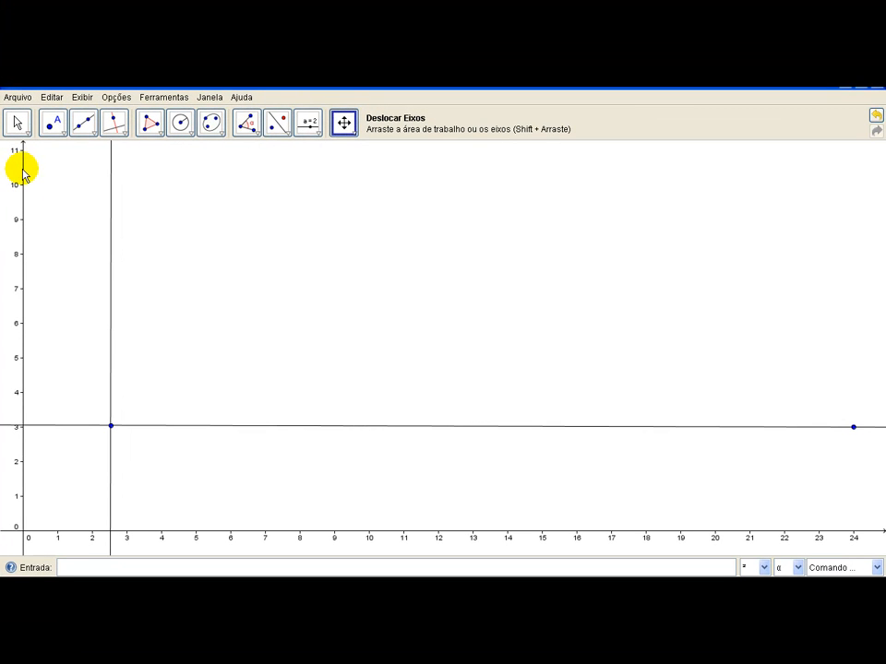
pyautogui.moveTo(24, 175); pyautogui.dragTo(28, 280)
pyautogui.moveTo(773, 539); pyautogui.dragTo(626, 539)
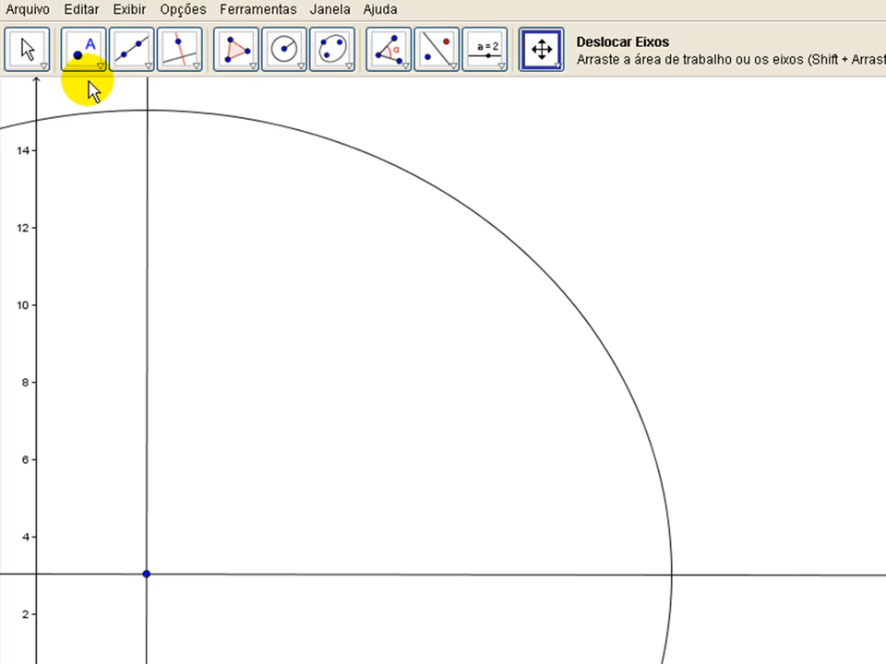
pyautogui.click(64, 134)
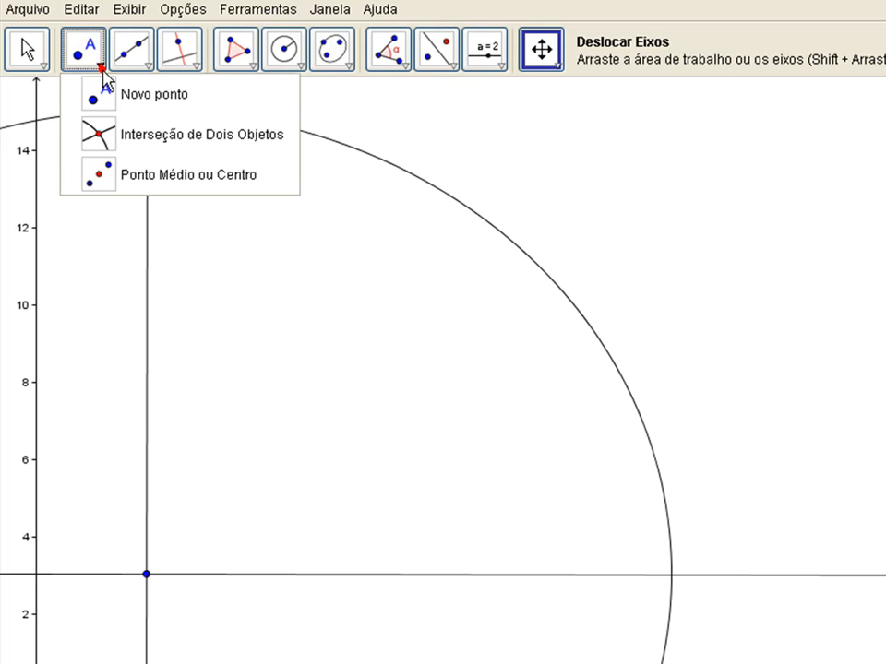
pyautogui.click(103, 81)
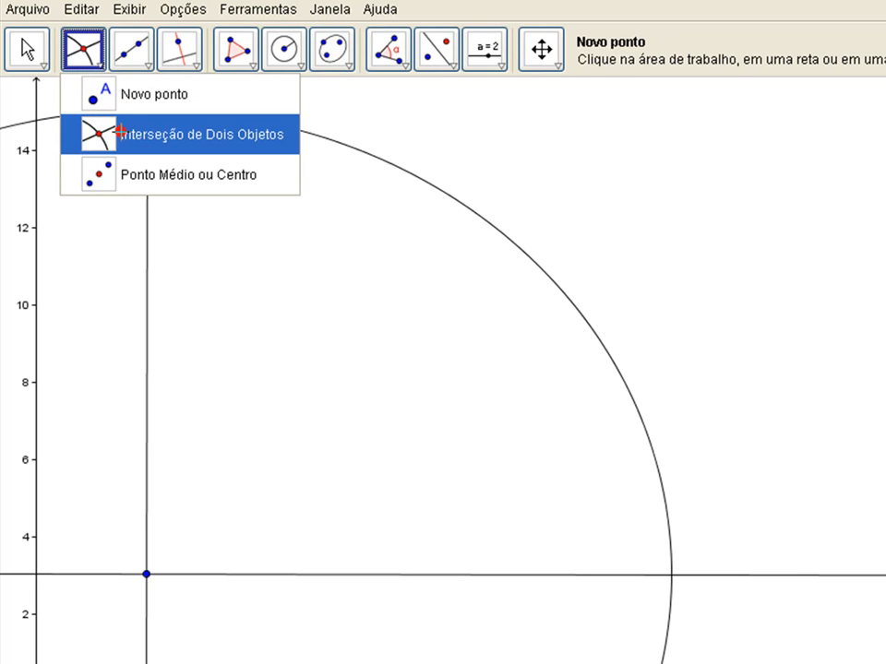
pyautogui.click(120, 132)
pyautogui.click(677, 576)
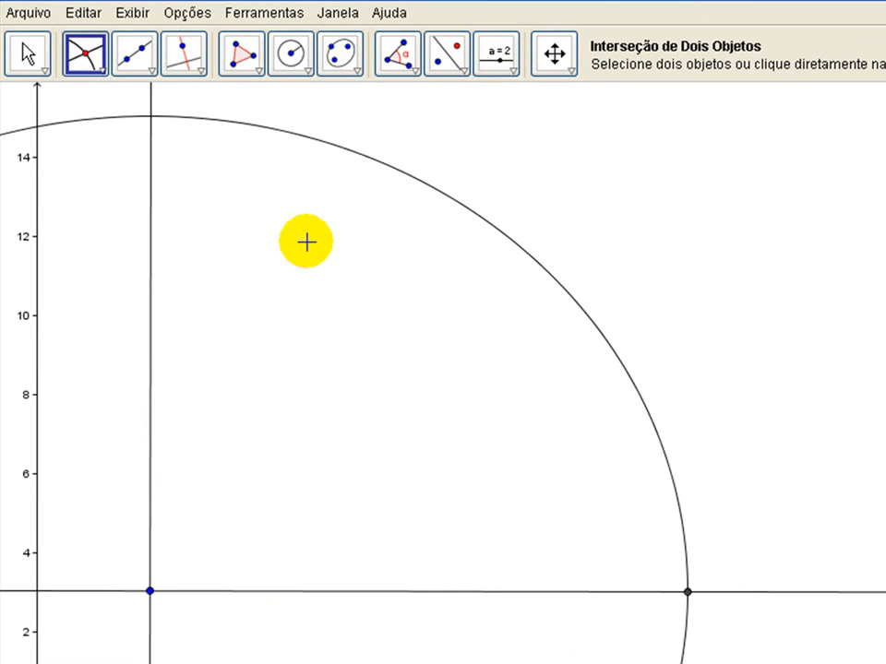
# - Measure the distance between the circle's centre and the intersection point on the horizontal line
pyautogui.click(464, 72)
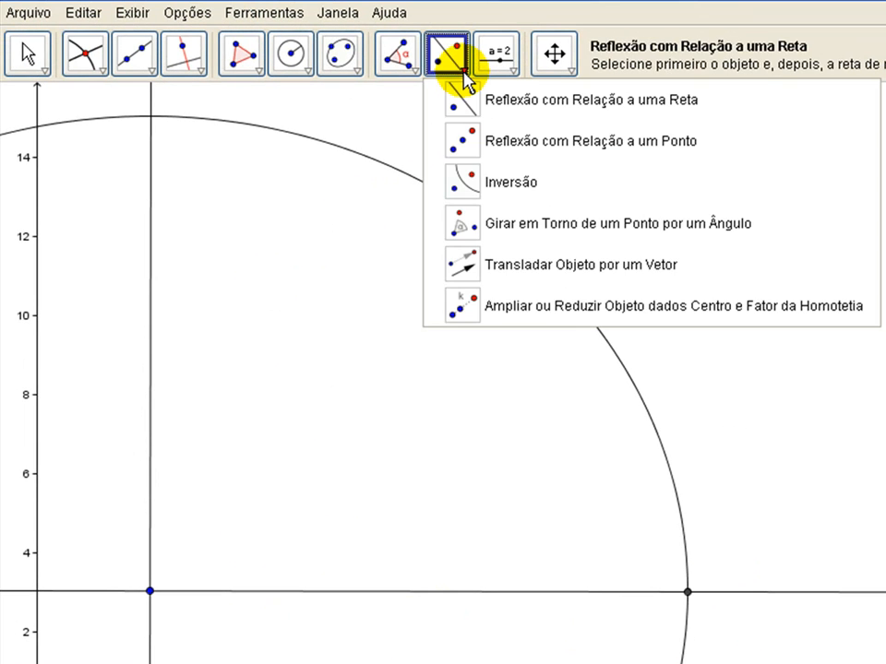
pyautogui.moveTo(479, 82)
pyautogui.moveTo(407, 70)
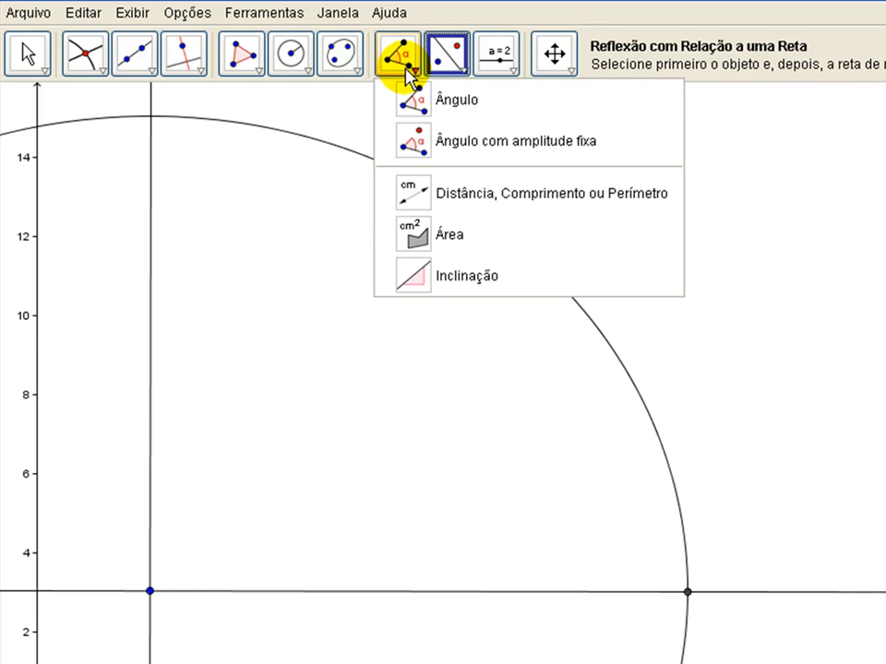
pyautogui.click(421, 195)
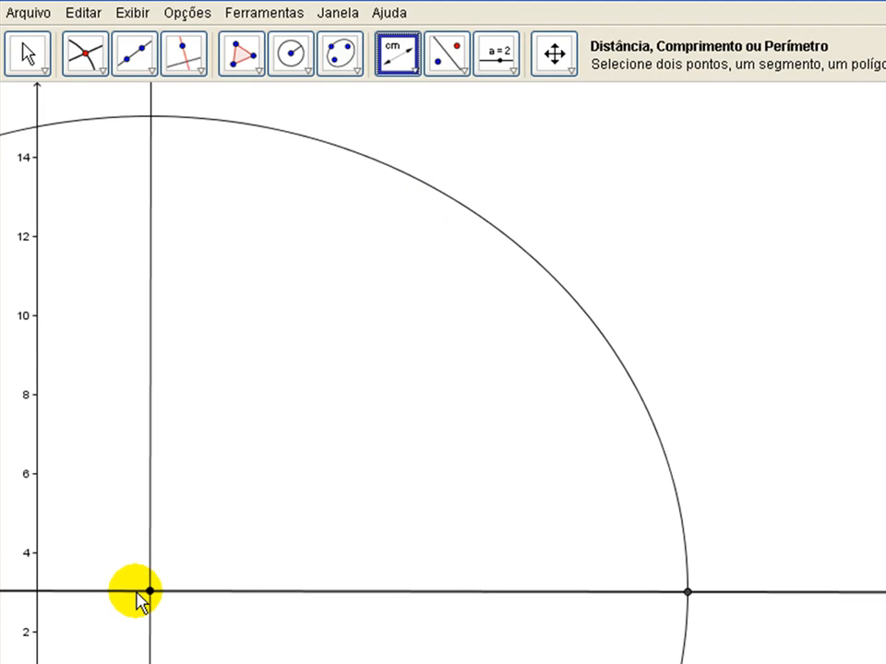
pyautogui.click(150, 590)
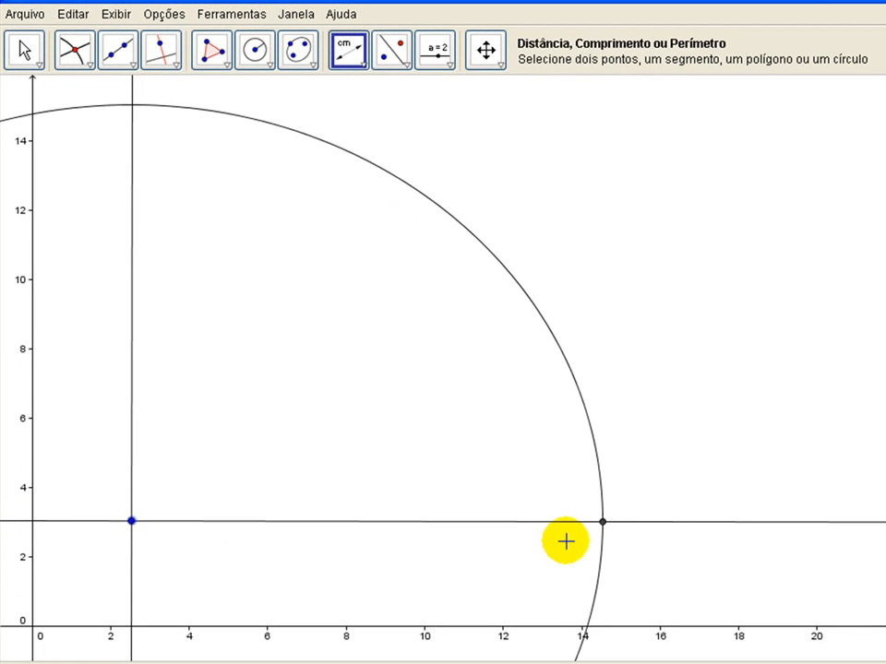
pyautogui.click(602, 523)
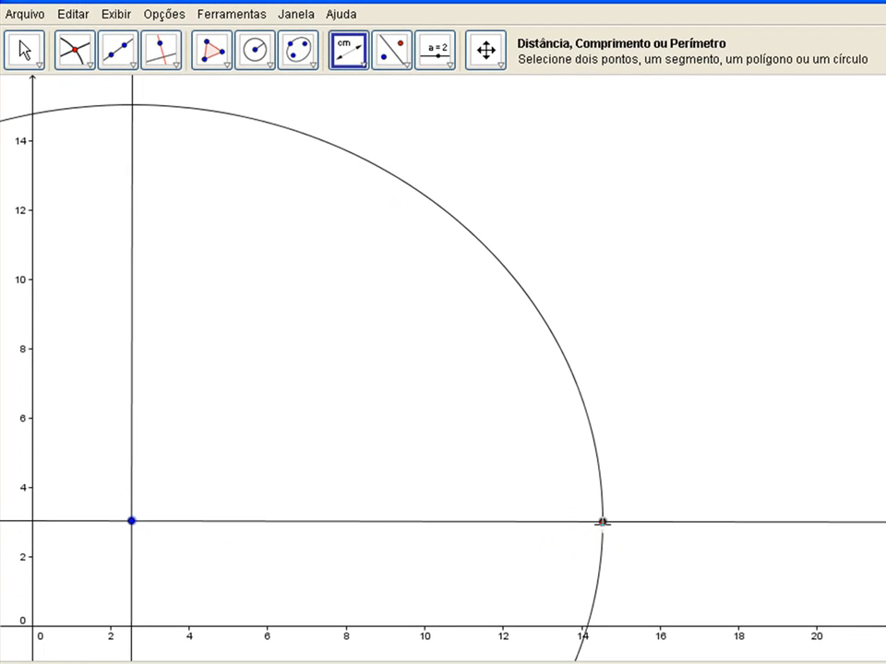
pyautogui.click(601, 523)
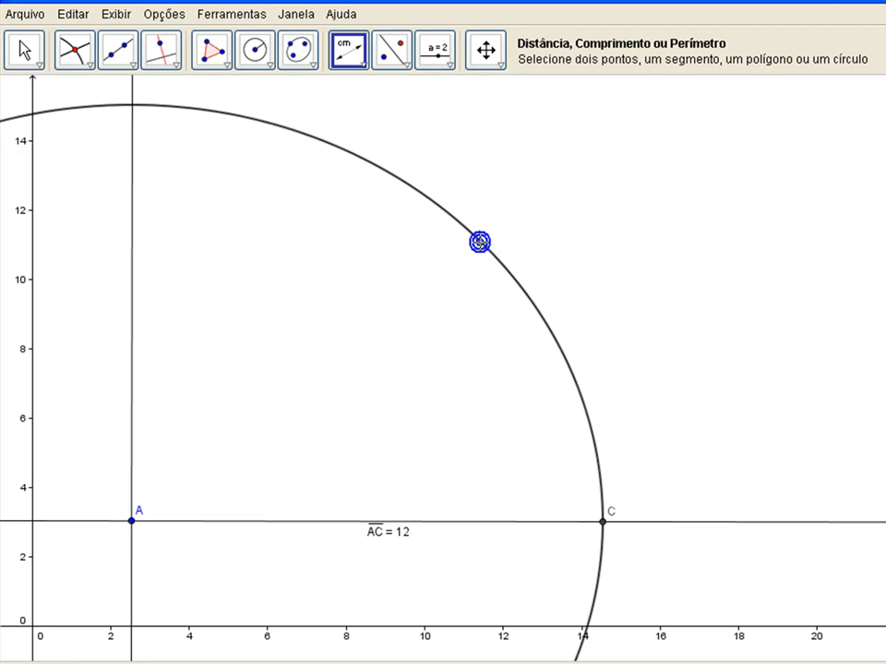
# - Hide the radius 12 circle centred on point A
pyautogui.click(479, 242)
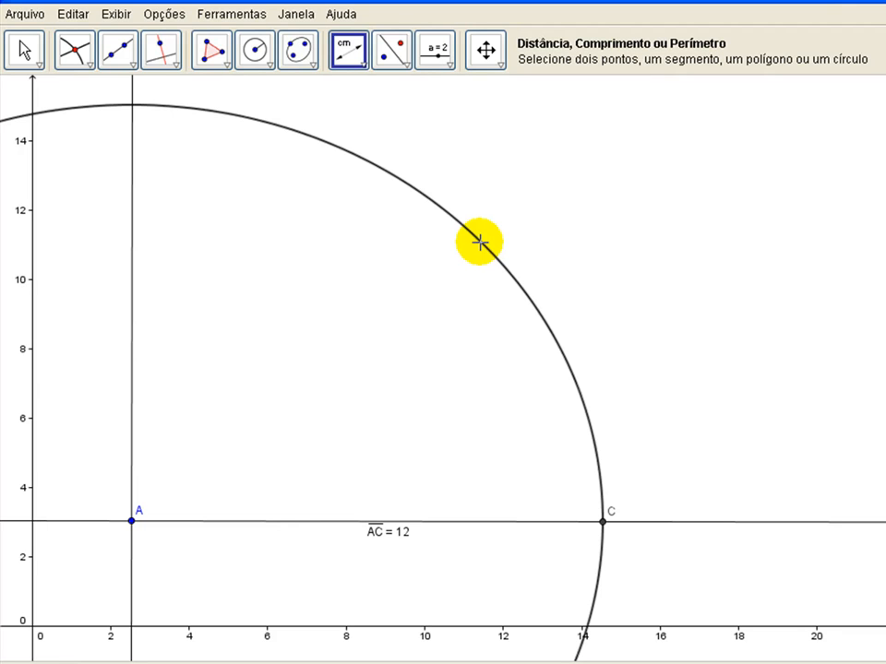
pyautogui.click(588, 414)
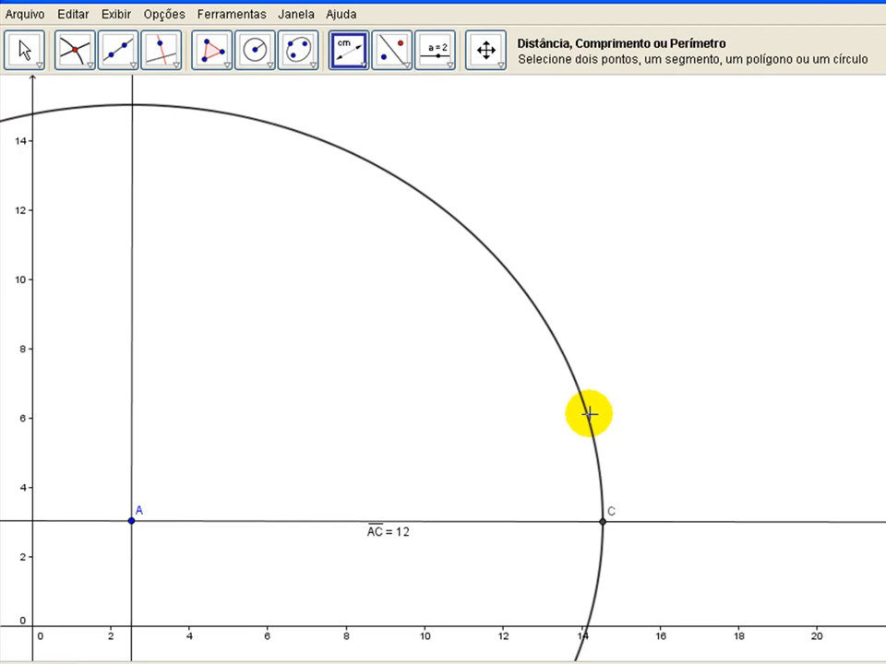
pyautogui.rightClick(584, 601)
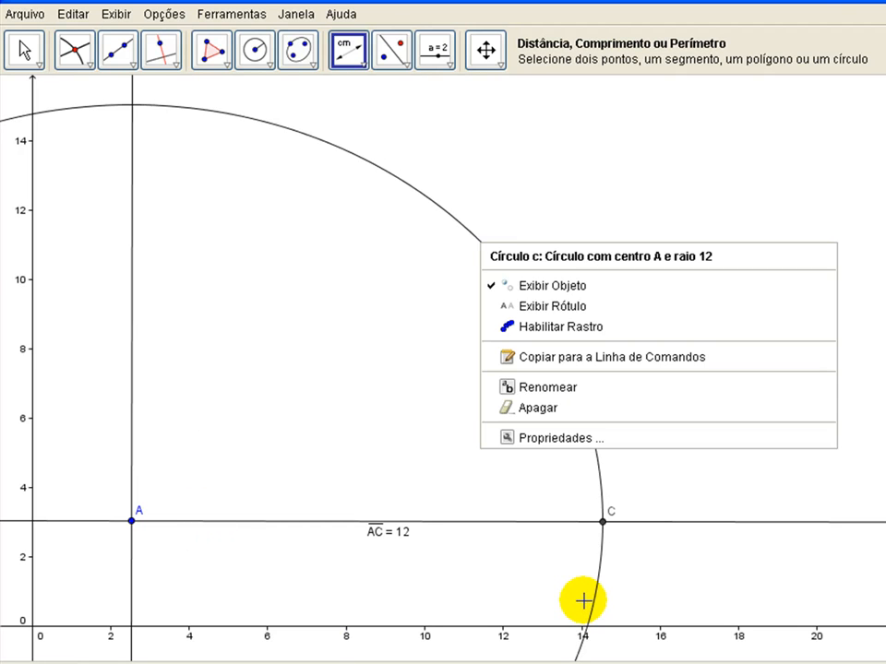
pyautogui.click(532, 288)
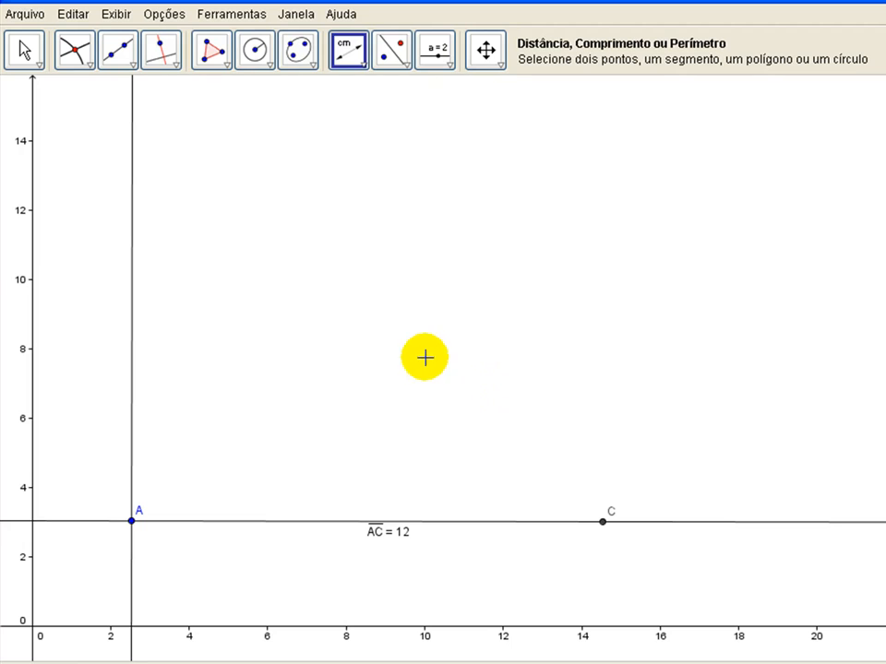
# - Test the construction by moving point A to about (4.7, 5.4) and raising the line's other defining point near x = 24
pyautogui.click(483, 51)
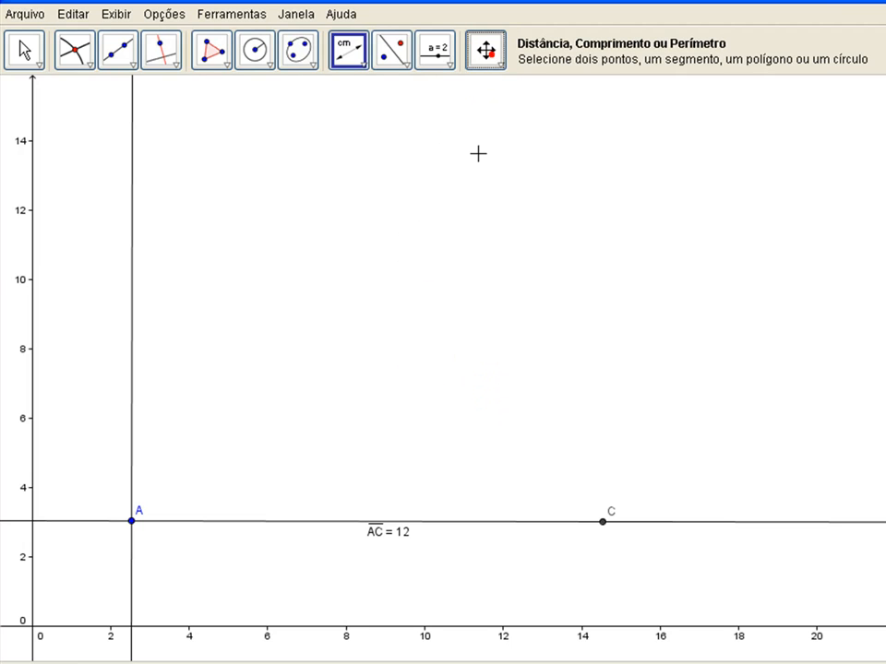
pyautogui.moveTo(480, 225); pyautogui.dragTo(508, 210)
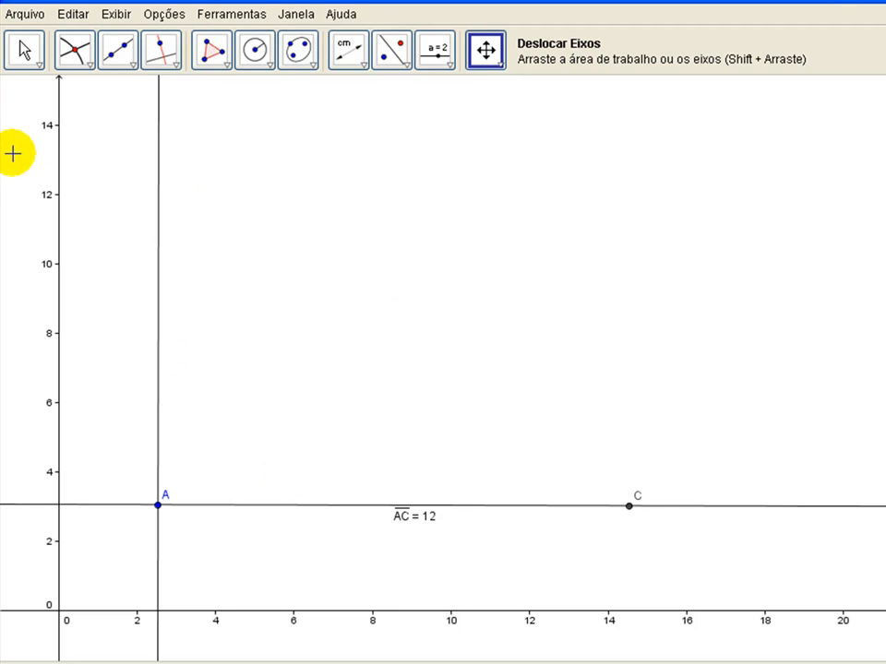
pyautogui.click(28, 53)
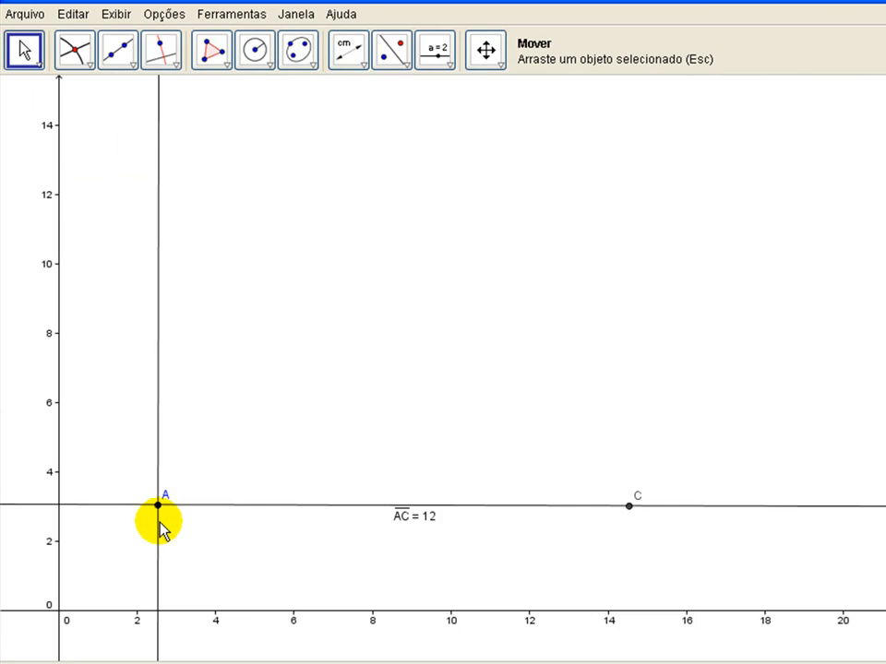
pyautogui.moveTo(158, 506); pyautogui.dragTo(235, 449)
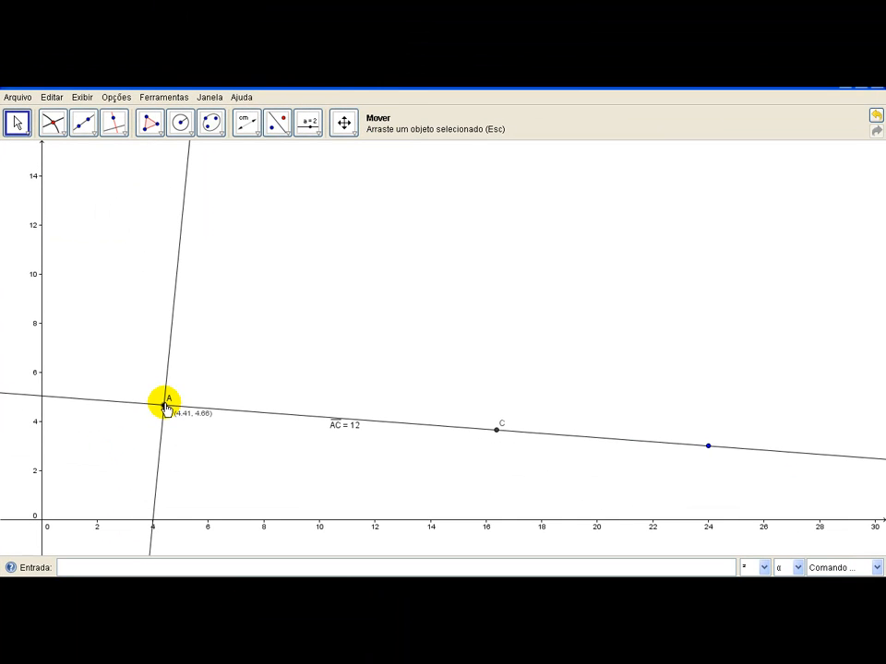
pyautogui.moveTo(165, 406); pyautogui.dragTo(172, 387)
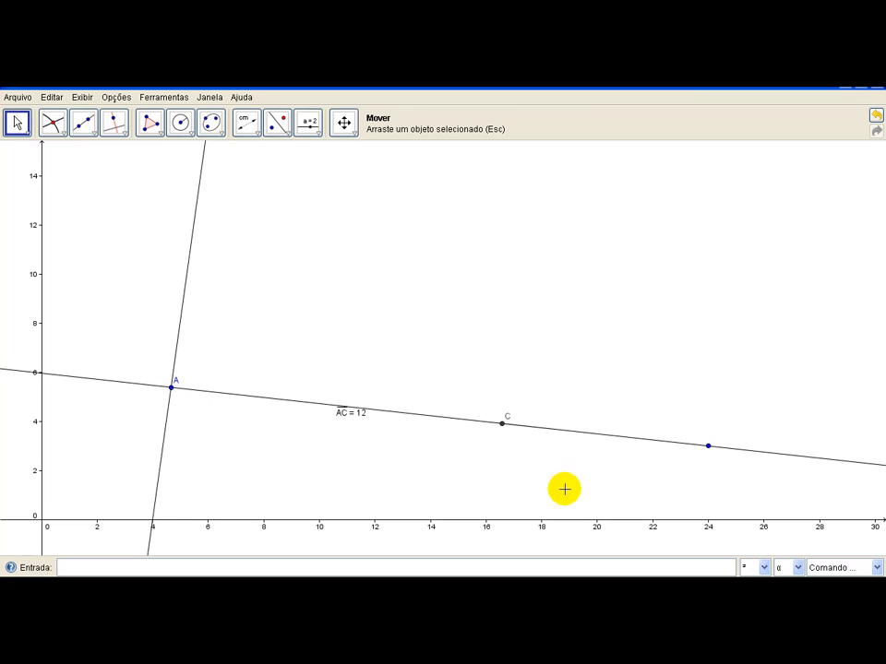
pyautogui.moveTo(704, 448); pyautogui.dragTo(708, 362)
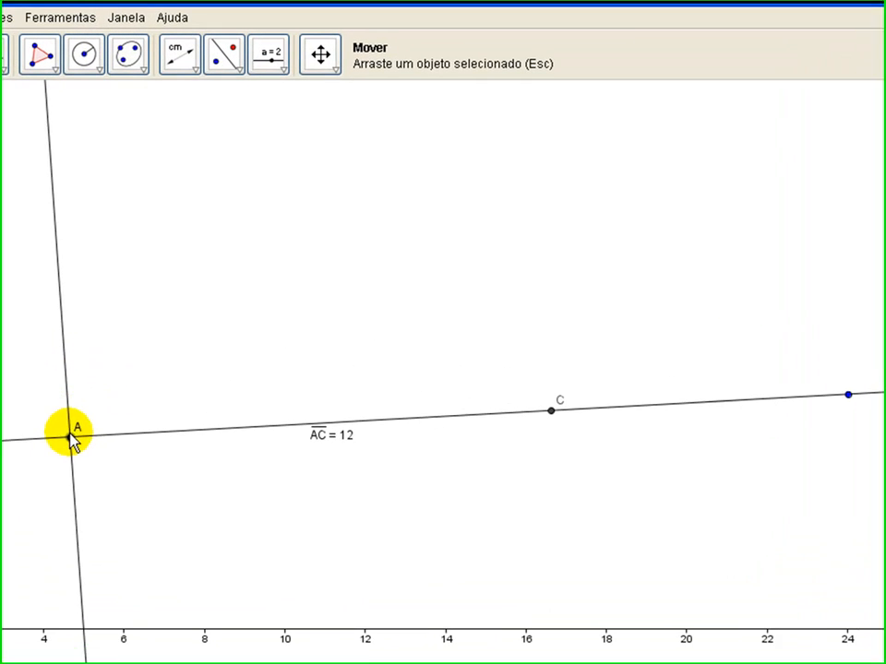
# - Move point A to about (5.2, 6.6) so that line AC lies nearly horizontal
pyautogui.moveTo(71, 438); pyautogui.dragTo(87, 398)
pyautogui.moveTo(86, 391); pyautogui.dragTo(88, 395)
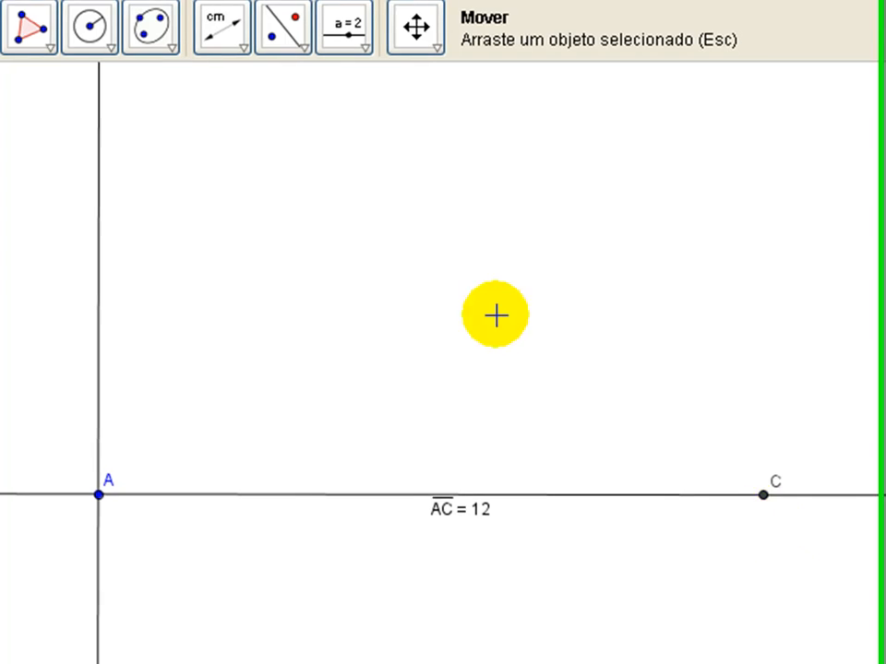
# - Construct a line parallel to line AC through a new point at about (10, 1.4)
pyautogui.click(192, 68)
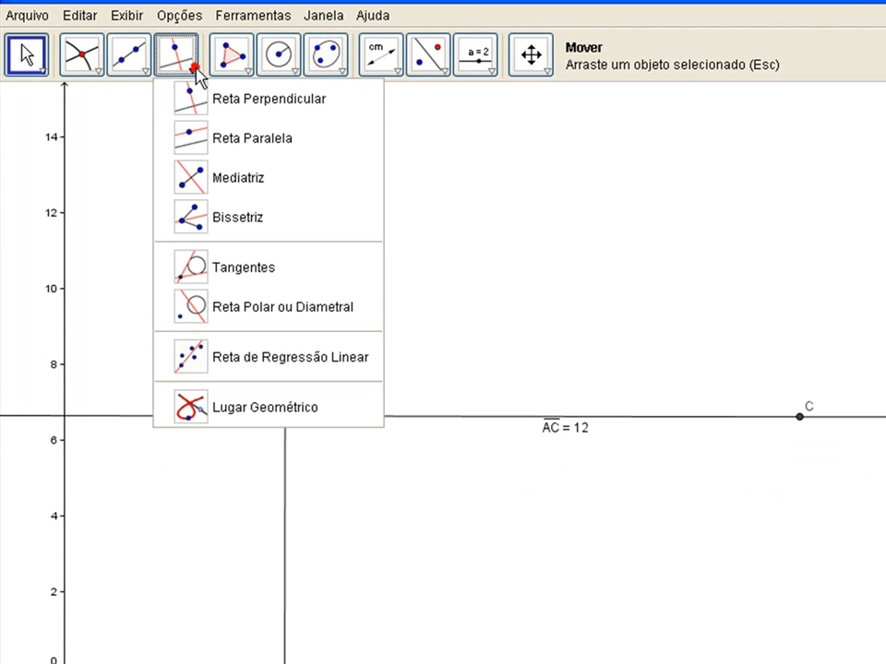
pyautogui.click(201, 136)
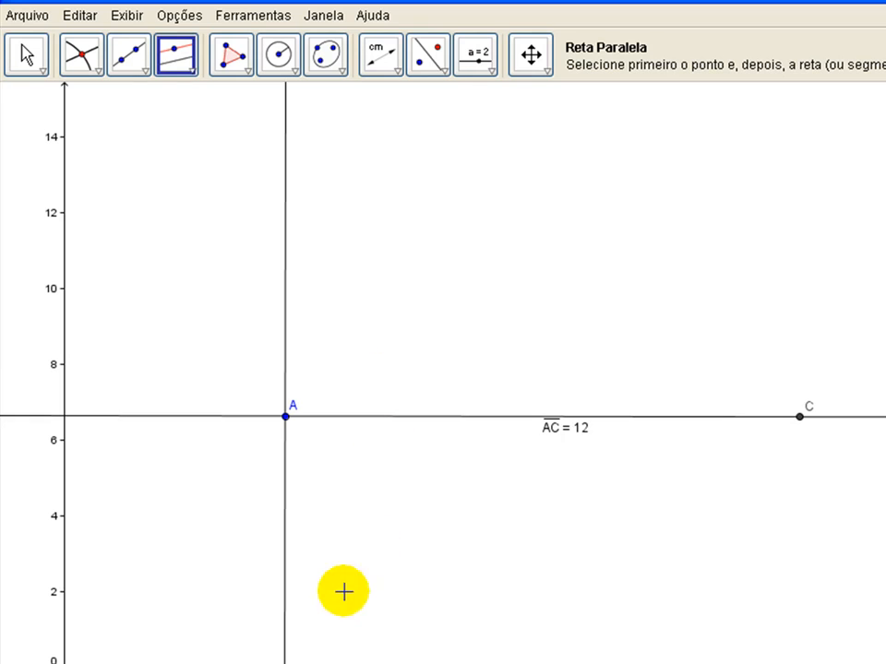
pyautogui.click(495, 612)
pyautogui.click(494, 612)
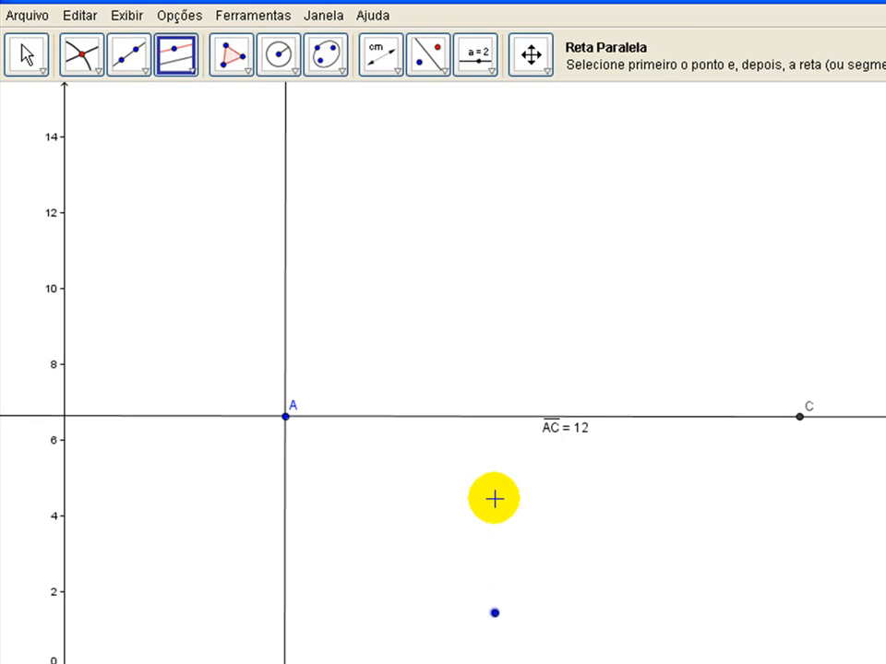
pyautogui.click(495, 420)
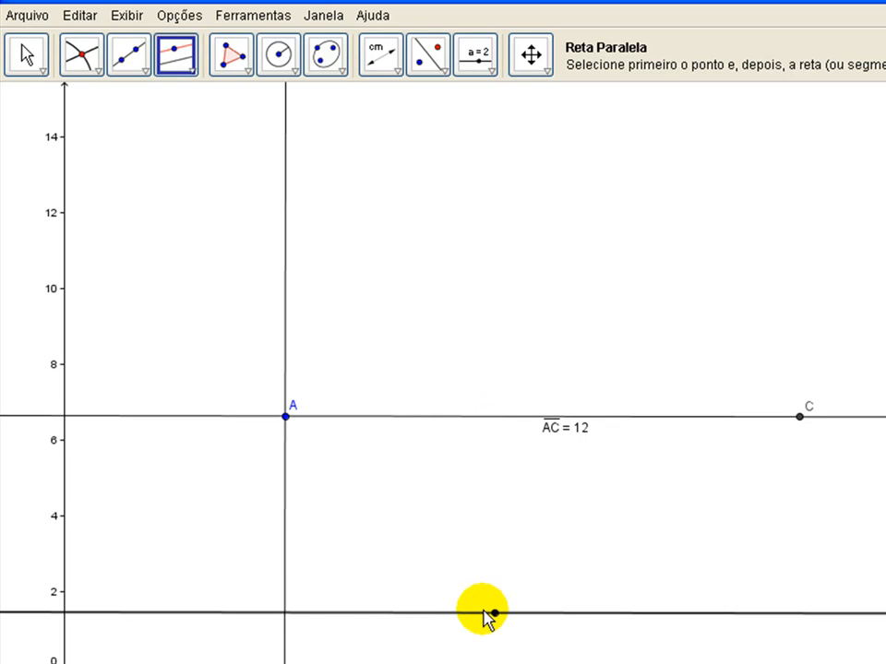
# - Test the parallel line by moving point A to about (6.4, 6.5)
pyautogui.click(286, 417)
pyautogui.click(24, 58)
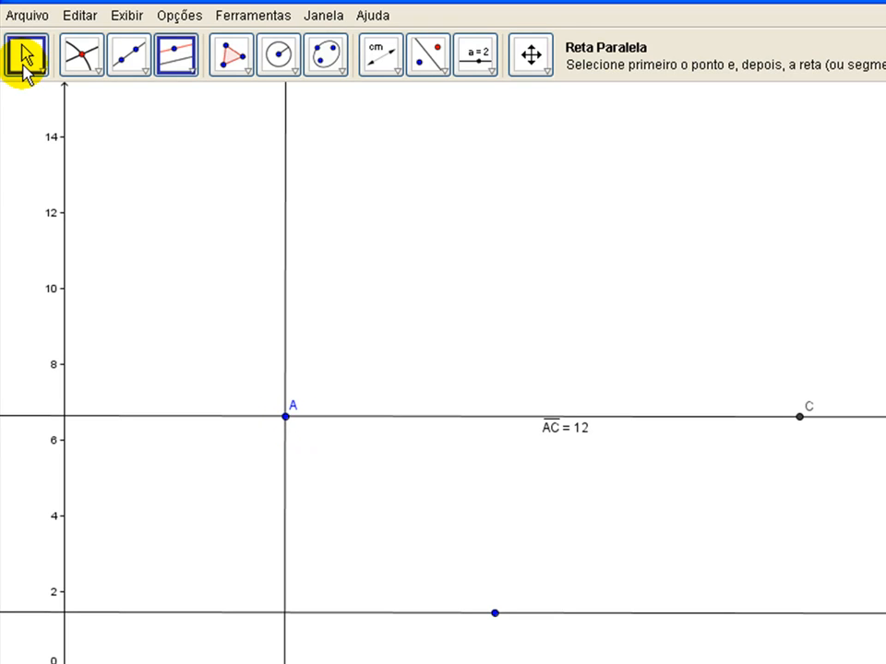
pyautogui.moveTo(286, 417); pyautogui.dragTo(320, 399)
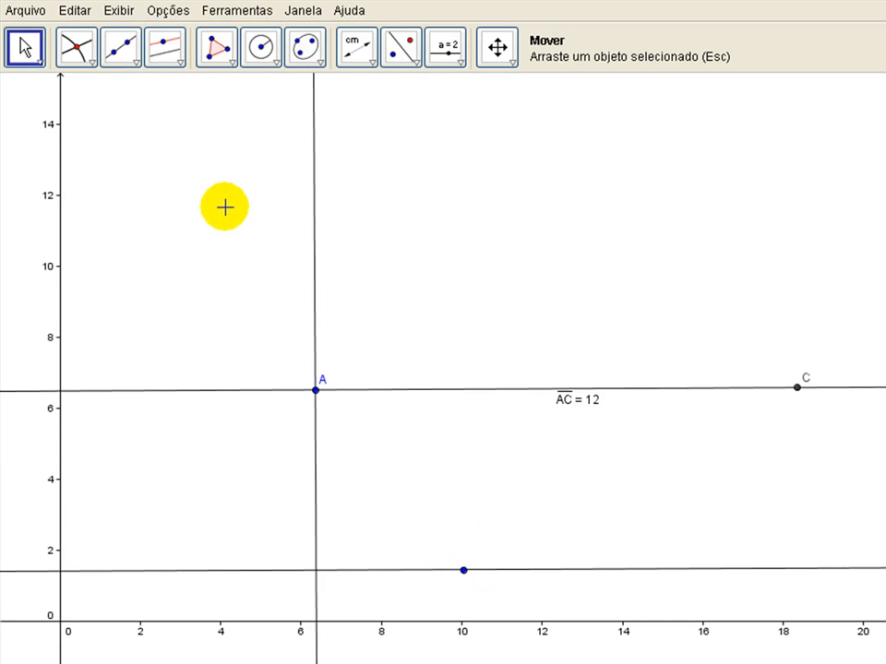
# - Construct a perpendicular to the lower parallel line through its defining point near x = 10
pyautogui.click(175, 65)
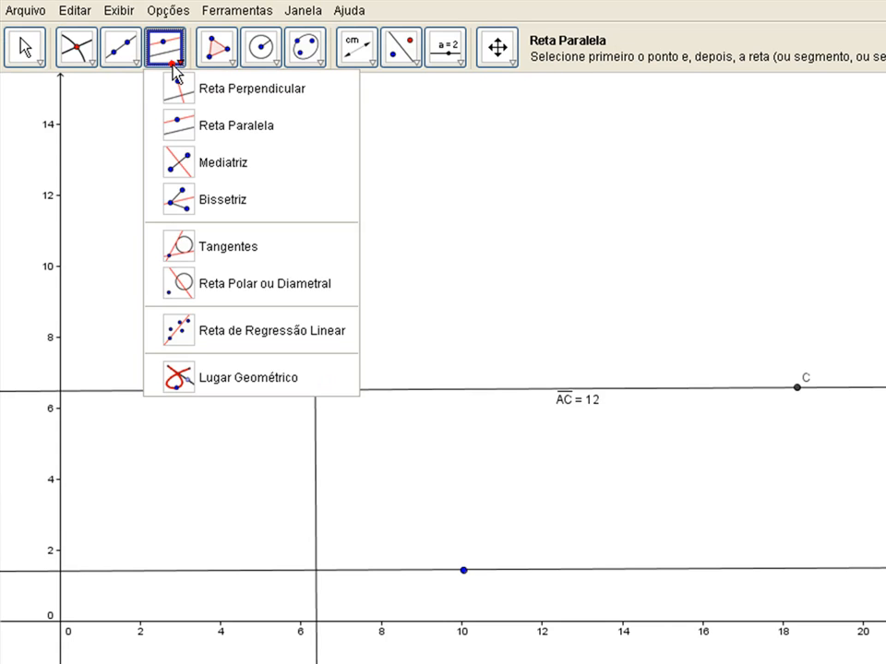
pyautogui.click(183, 88)
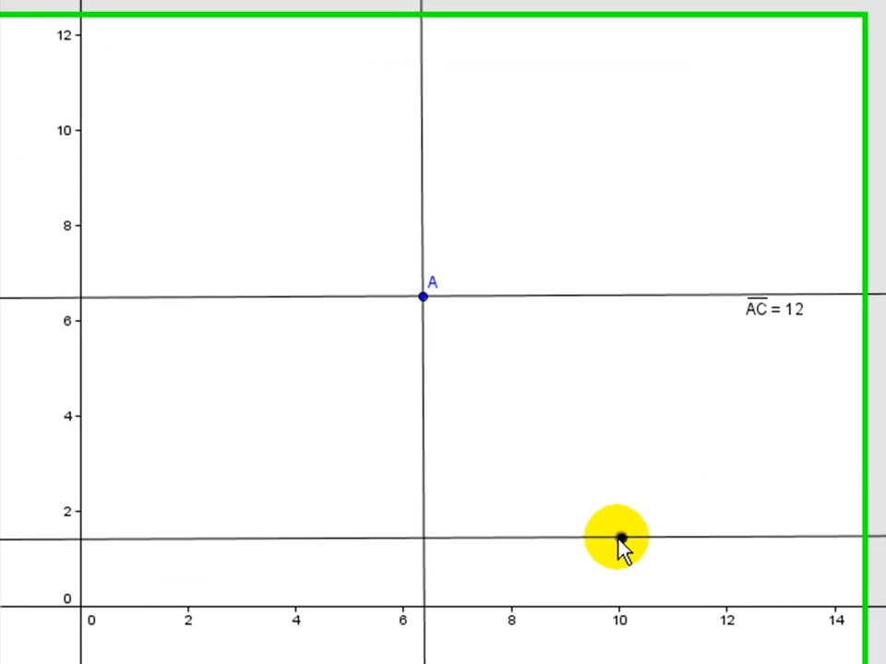
pyautogui.click(461, 570)
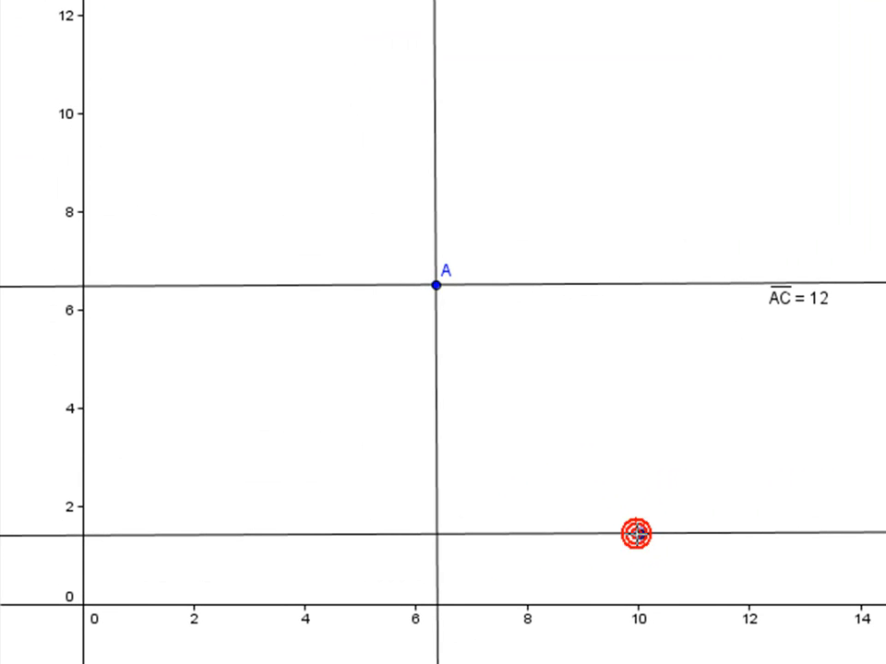
pyautogui.click(802, 535)
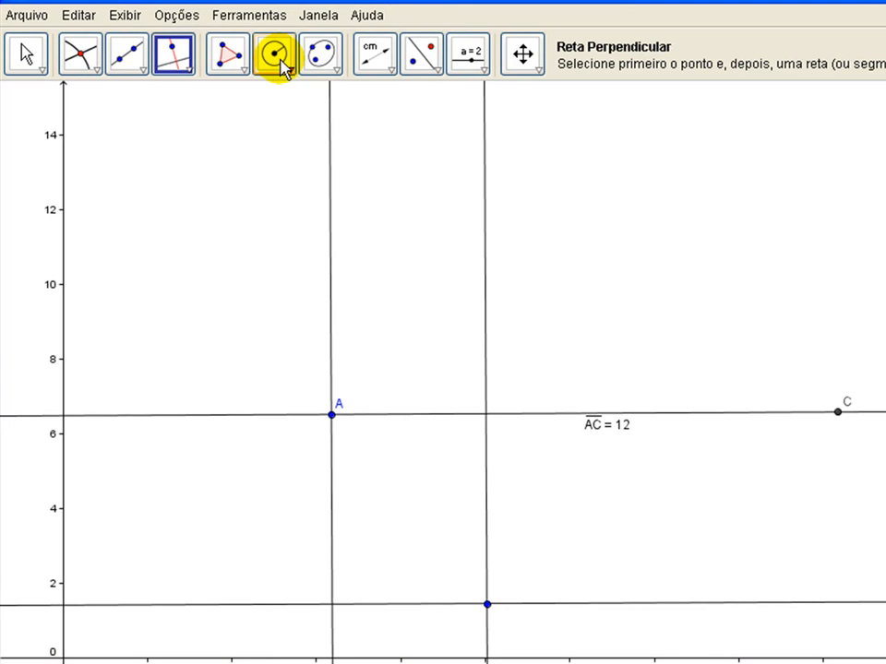
# - Draw a circle of radius 1 centred on the lower line's defining point near x = 10
pyautogui.click(284, 68)
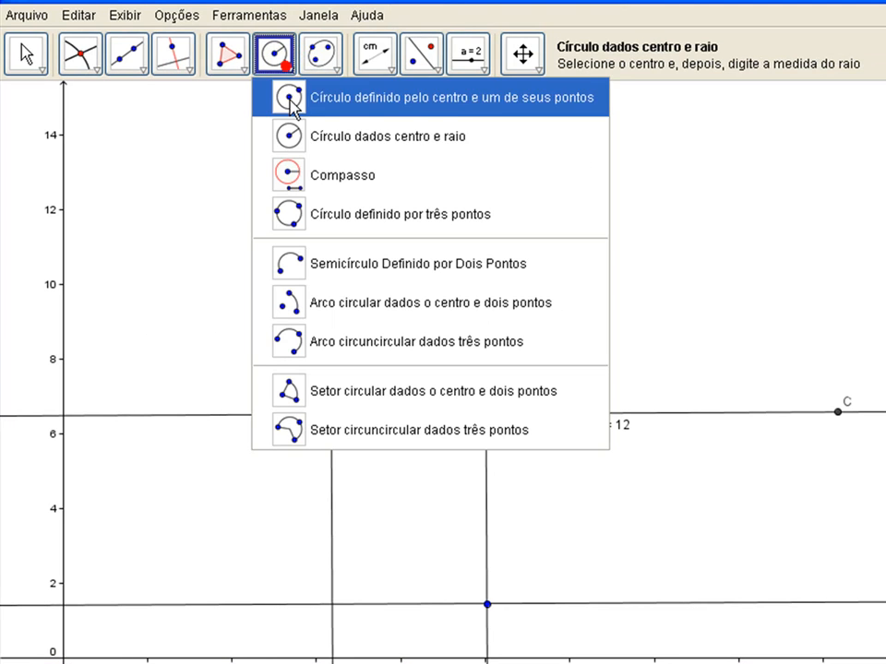
pyautogui.click(290, 135)
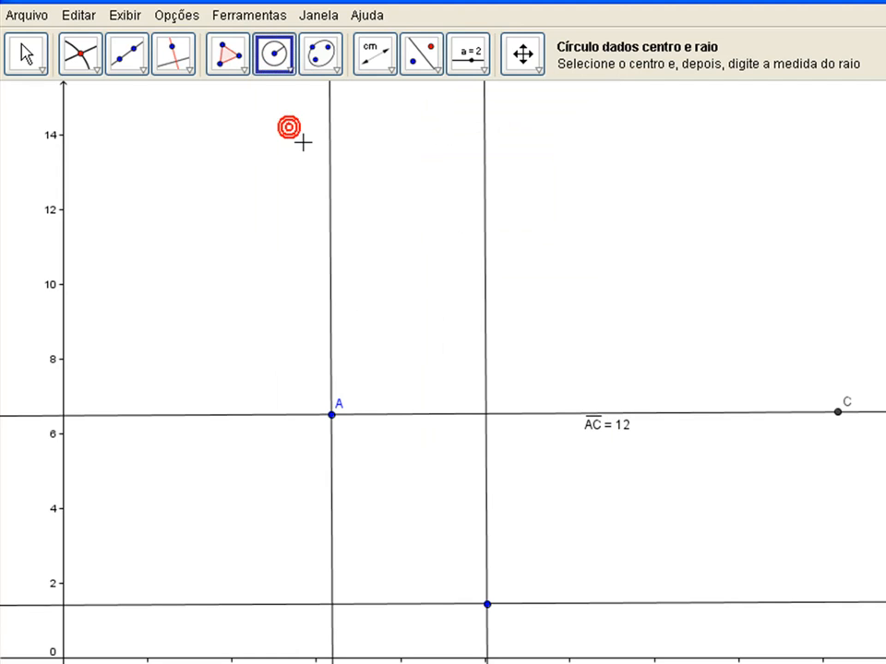
pyautogui.click(487, 604)
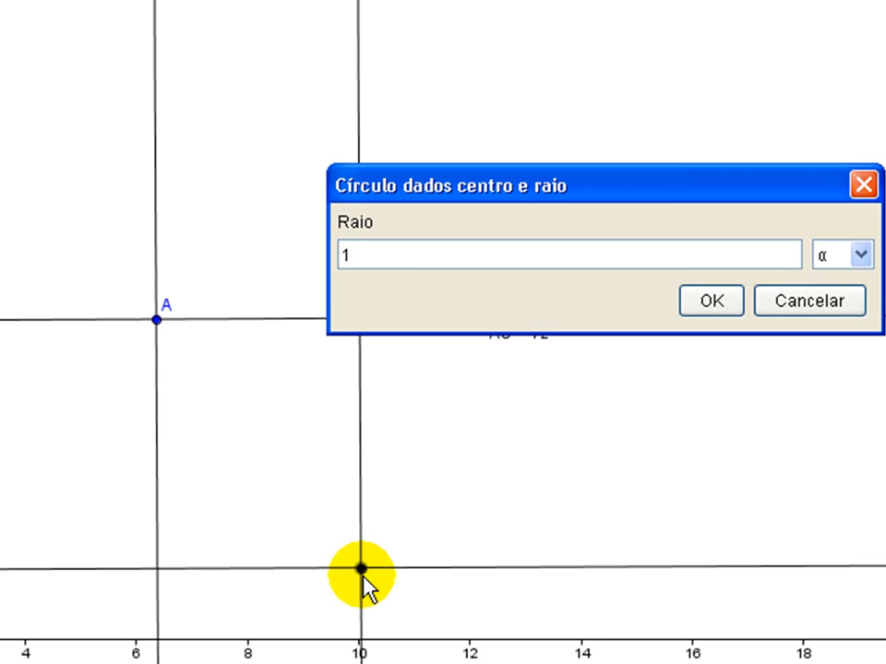
pyautogui.click(705, 310)
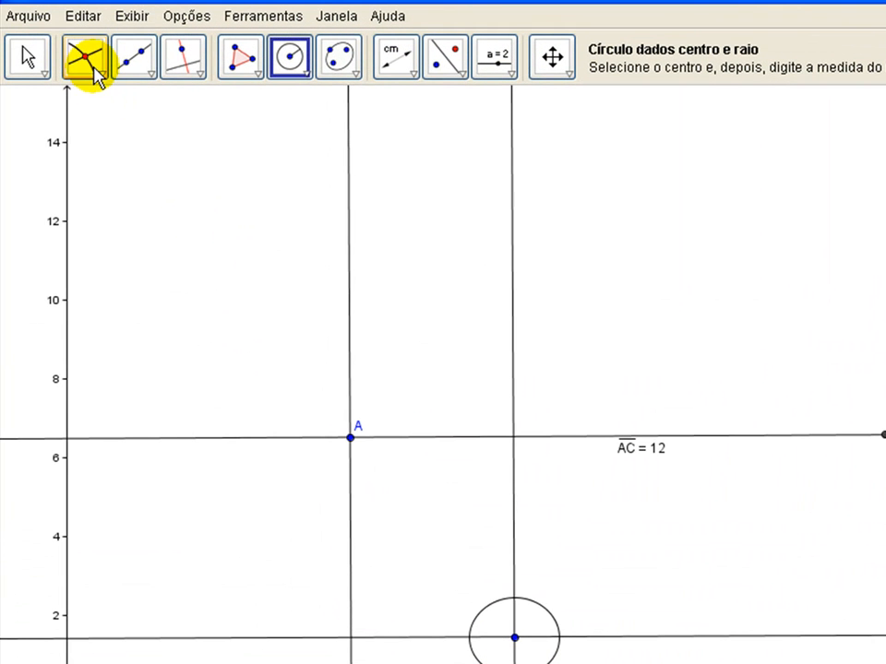
# - Mark the upper intersection point of the radius 1 circle and the perpendicular line through its centre
pyautogui.click(88, 61)
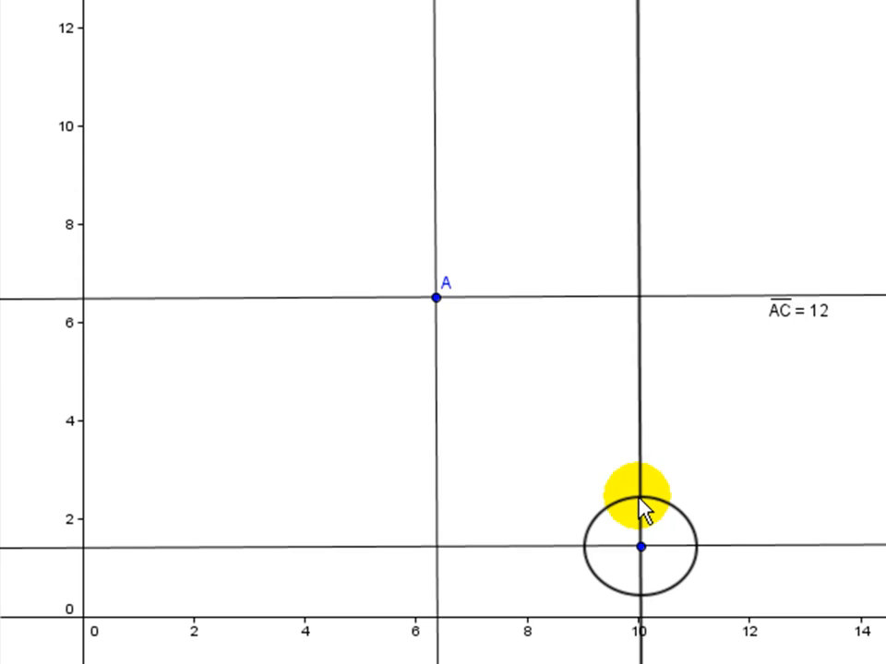
pyautogui.click(639, 496)
pyautogui.click(703, 621)
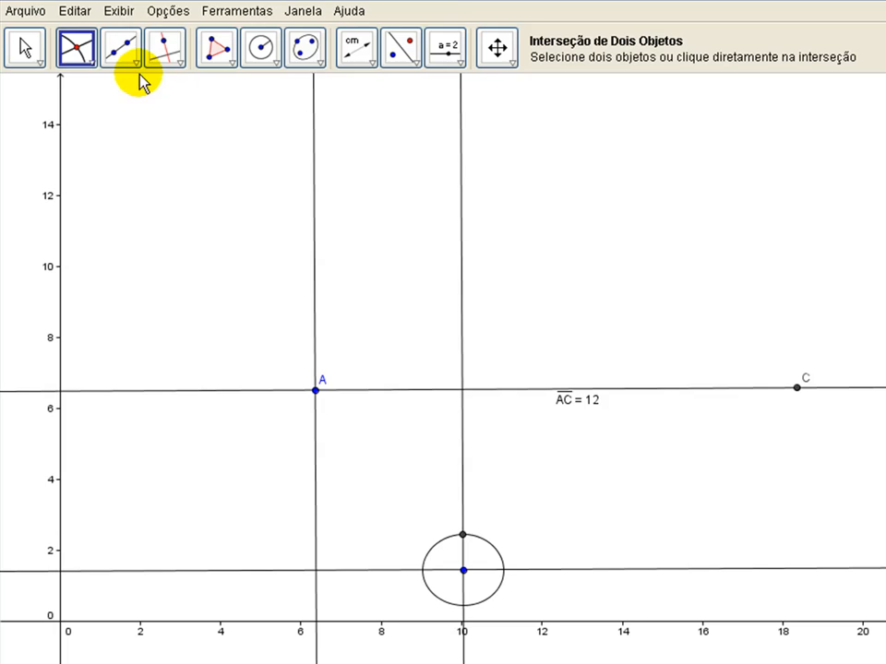
# - Draw a segment from the small circle's centre to the intersection point above it
pyautogui.click(136, 61)
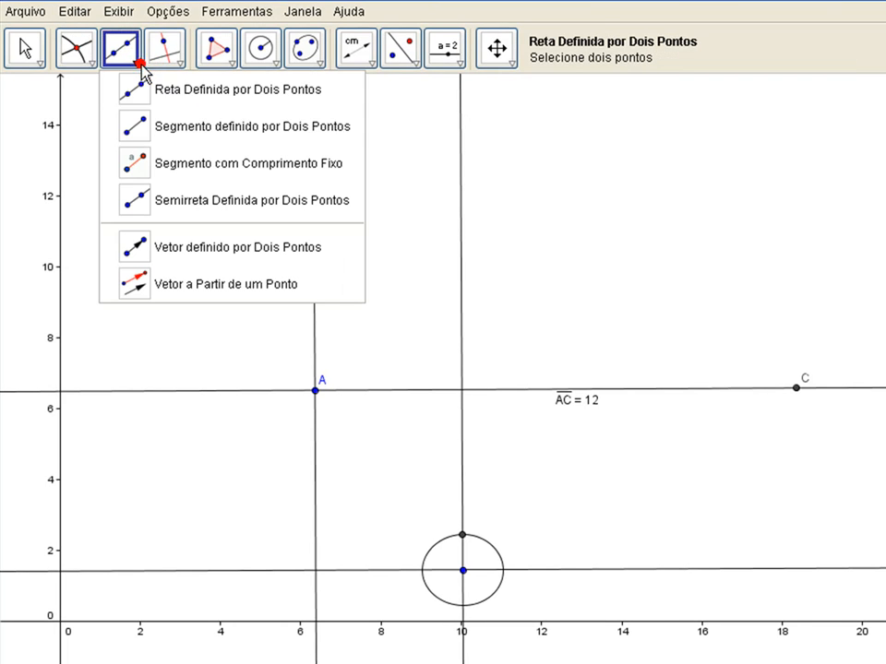
pyautogui.click(149, 128)
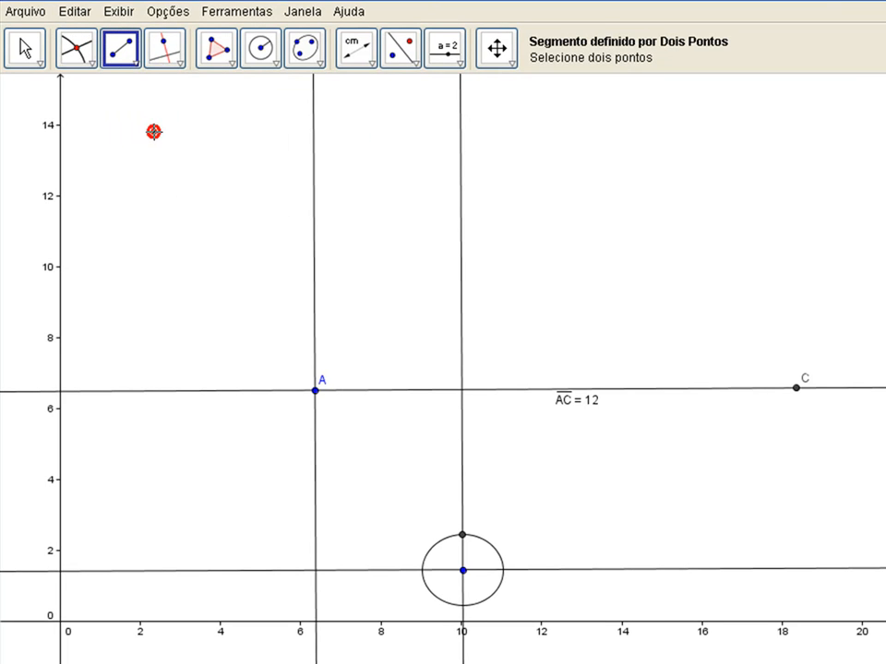
pyautogui.click(462, 570)
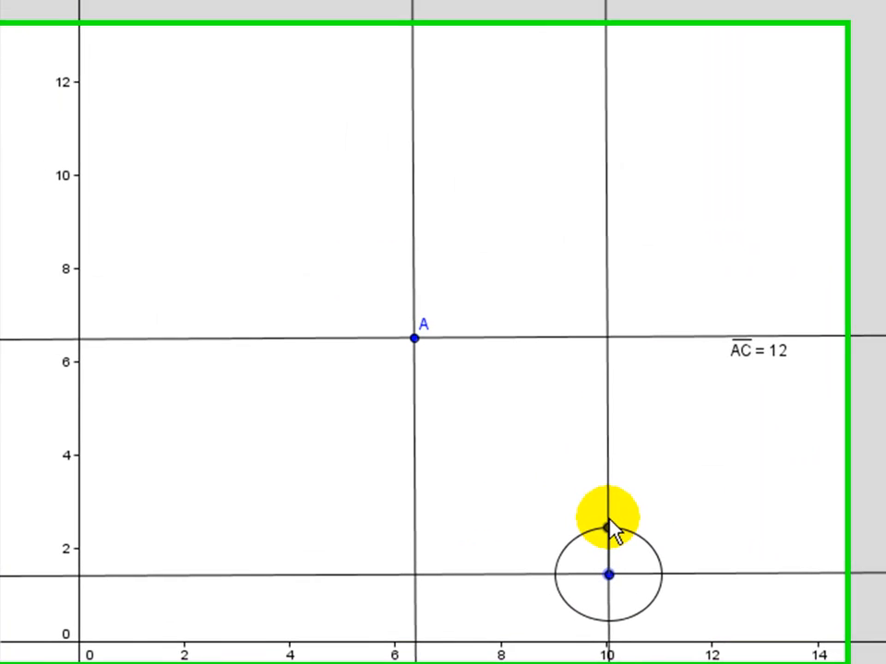
pyautogui.click(462, 535)
pyautogui.click(639, 524)
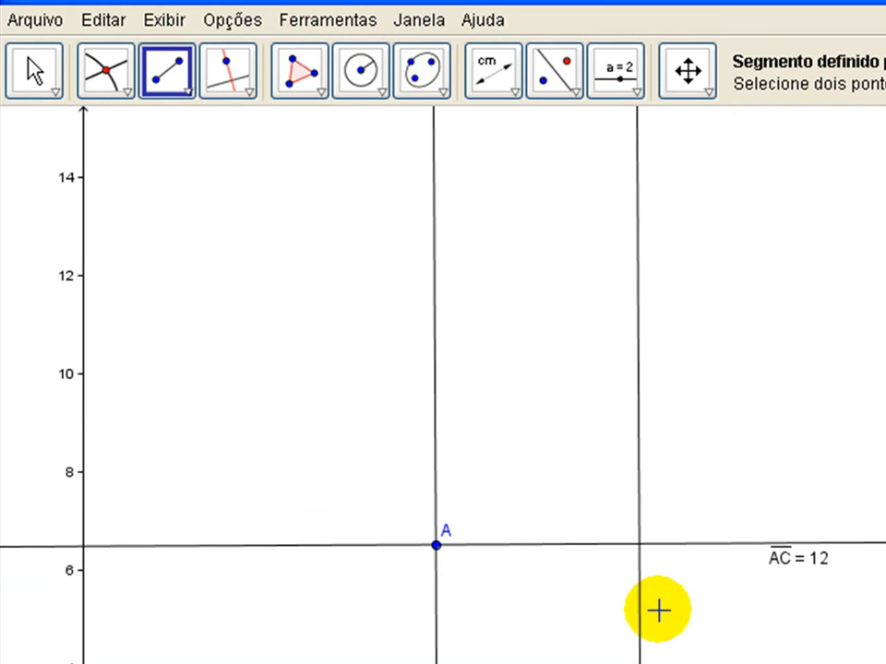
# - Hide the perpendicular line through the small circle's centre and the radius 1 circle itself
pyautogui.rightClick(636, 351)
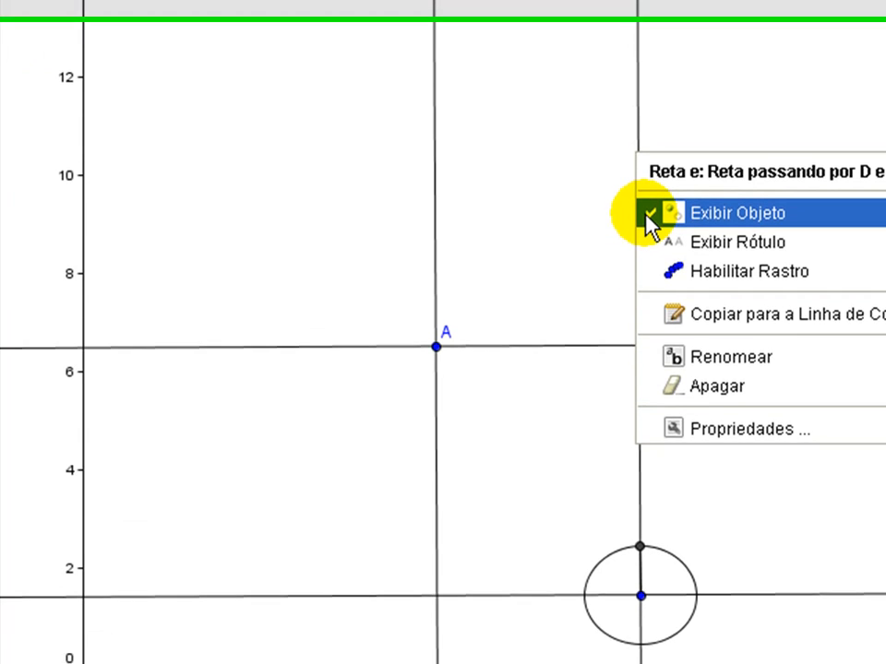
pyautogui.click(646, 413)
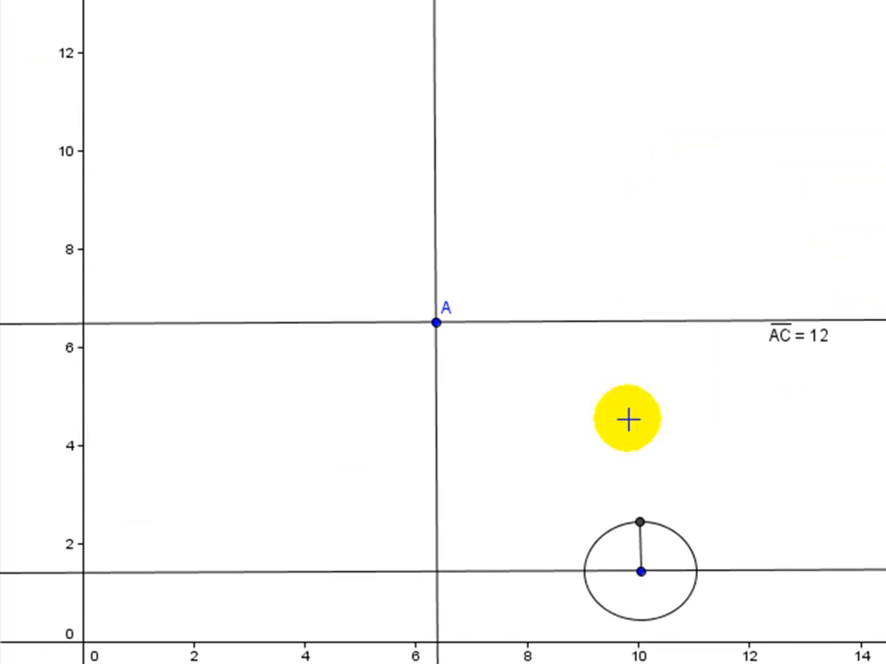
pyautogui.rightClick(664, 527)
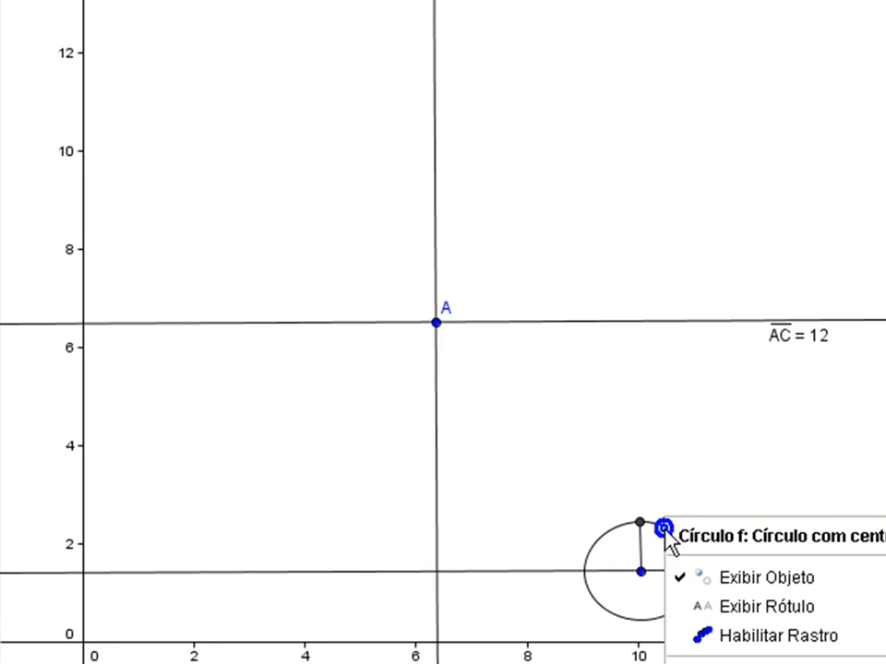
pyautogui.click(675, 576)
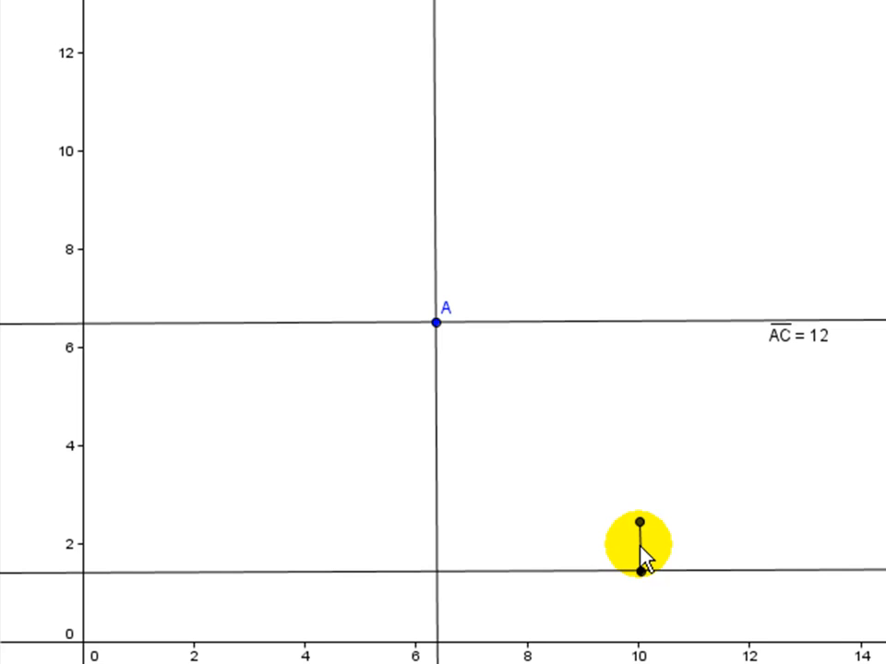
# - Set the line thickness of the short vertical segment to 11
pyautogui.rightClick(641, 554)
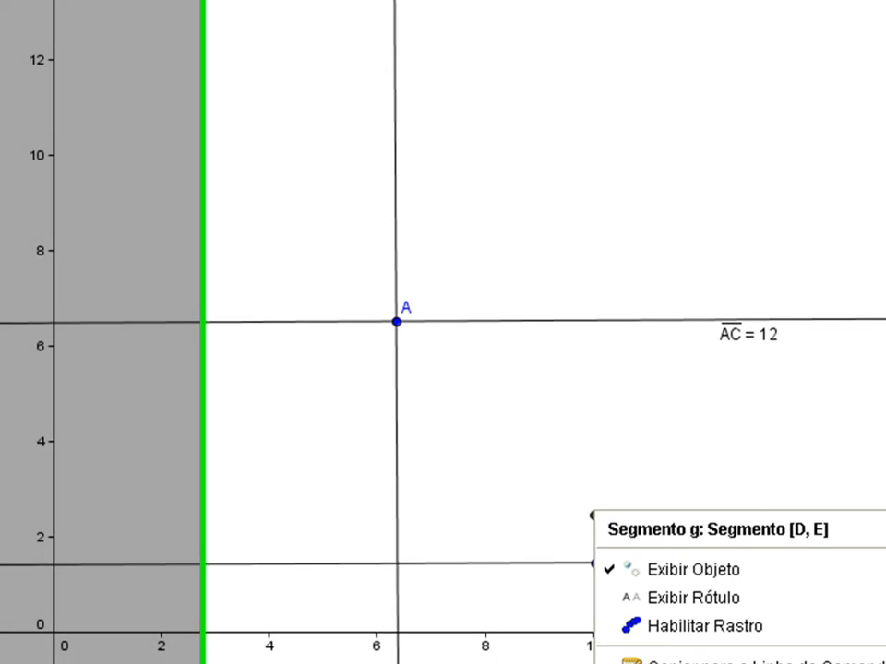
pyautogui.press('Escape')
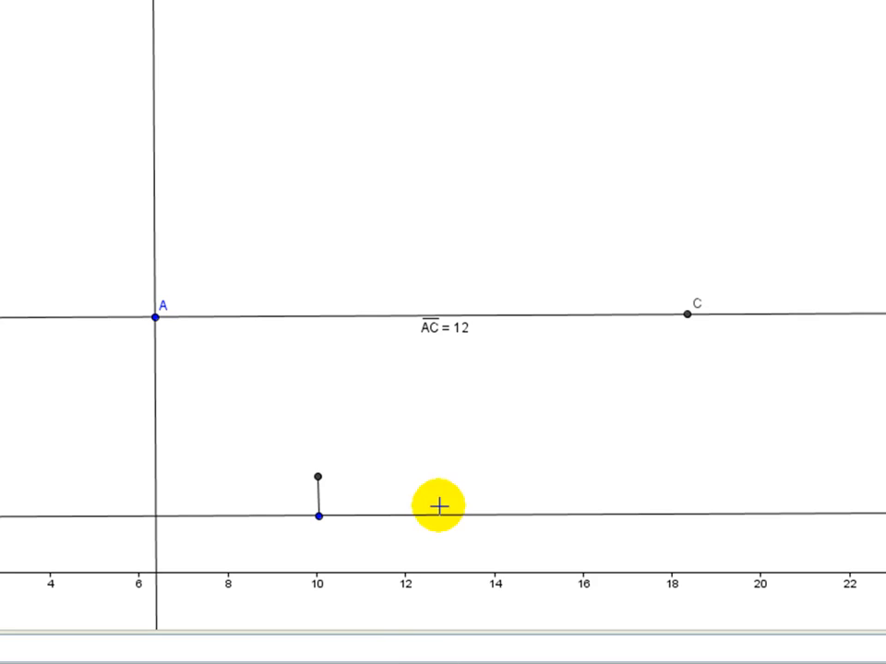
pyautogui.doubleClick(434, 439)
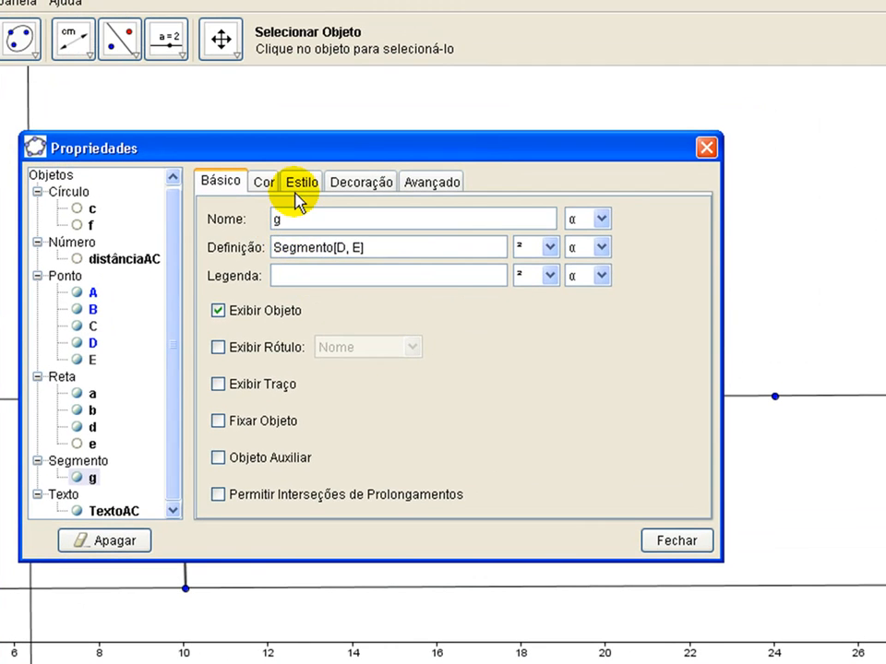
pyautogui.click(300, 184)
pyautogui.moveTo(259, 246); pyautogui.dragTo(334, 260)
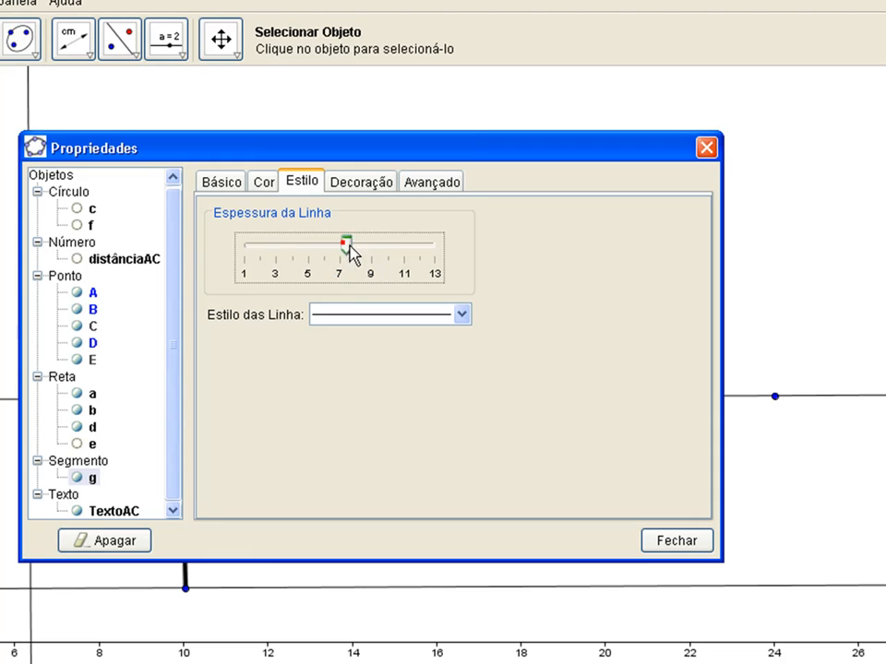
pyautogui.moveTo(367, 244); pyautogui.dragTo(407, 251)
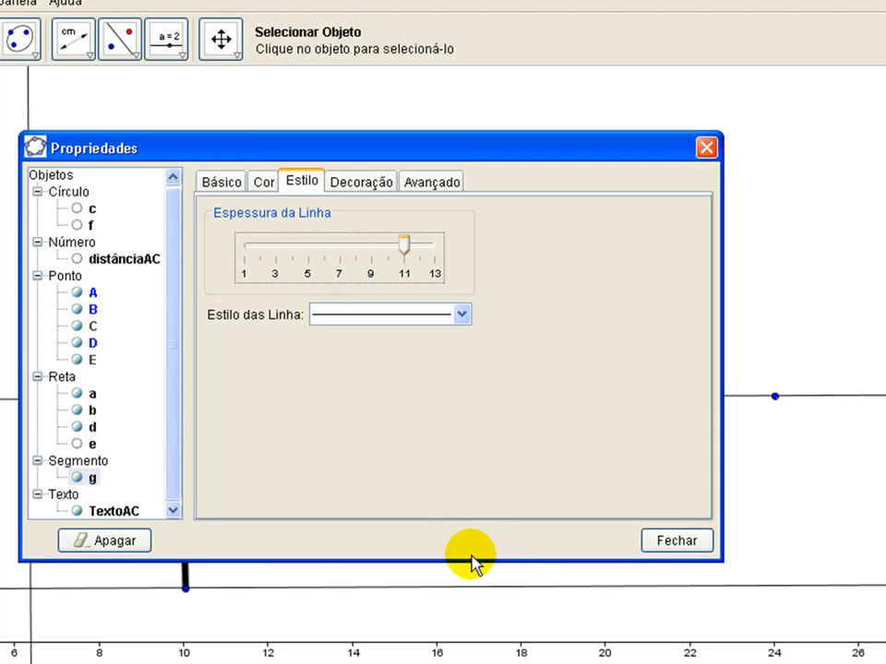
pyautogui.moveTo(409, 159); pyautogui.dragTo(453, 93)
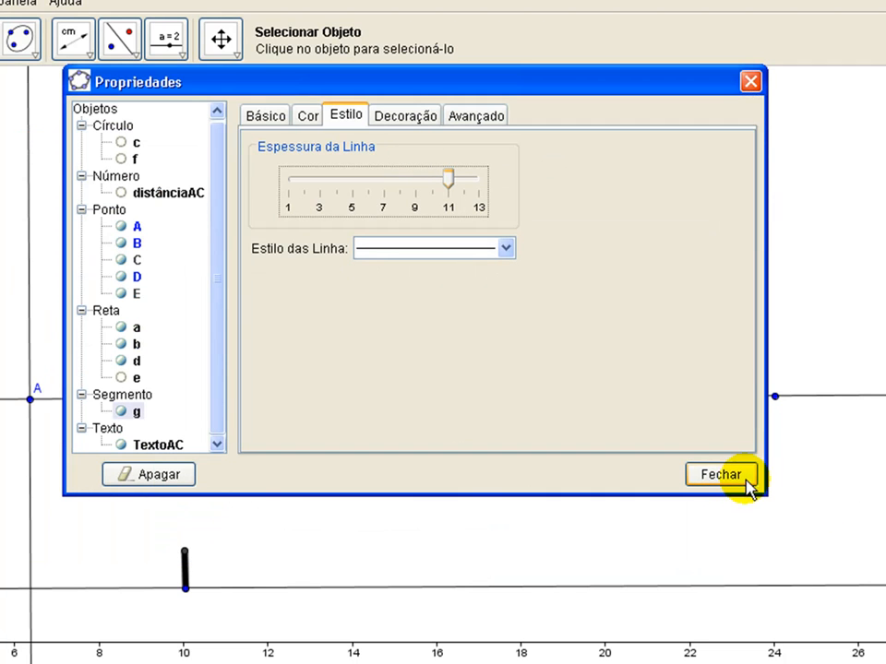
pyautogui.click(728, 475)
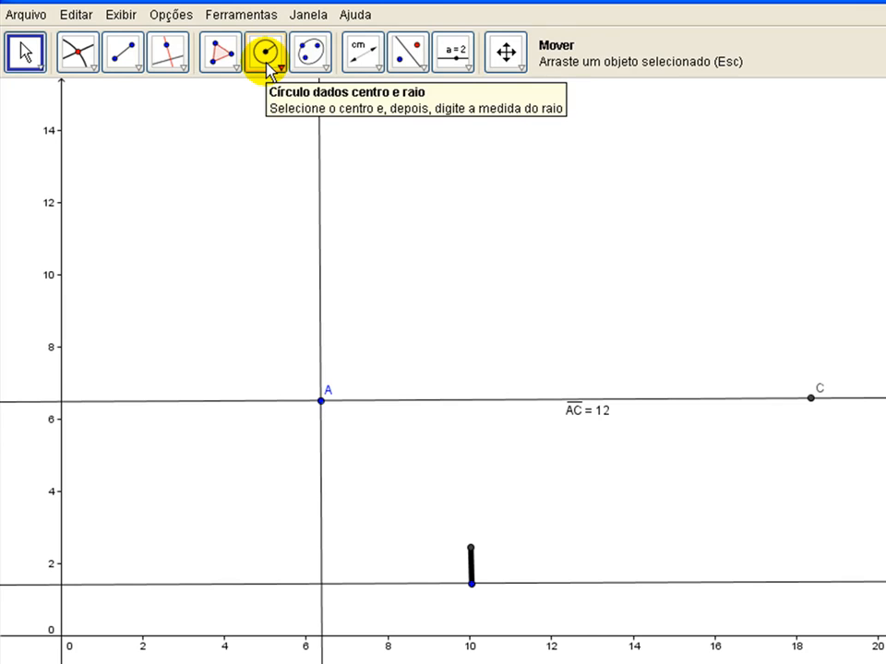
pyautogui.click(266, 64)
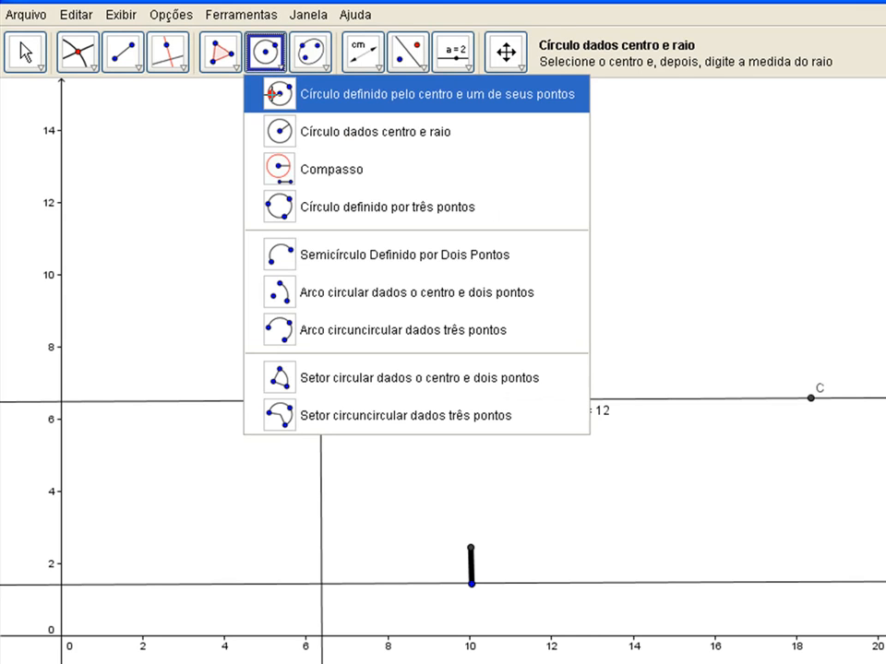
pyautogui.click(273, 94)
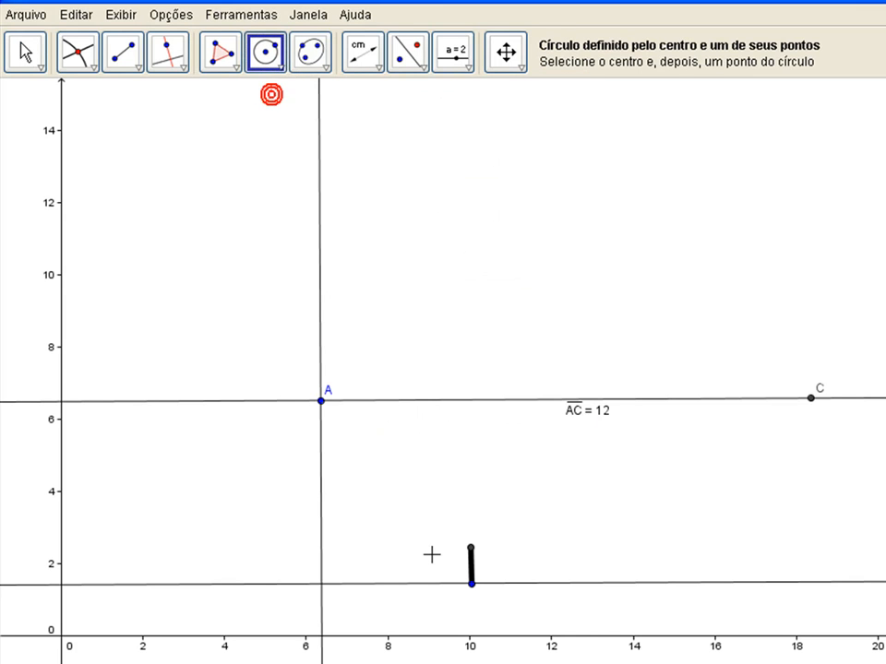
pyautogui.click(470, 584)
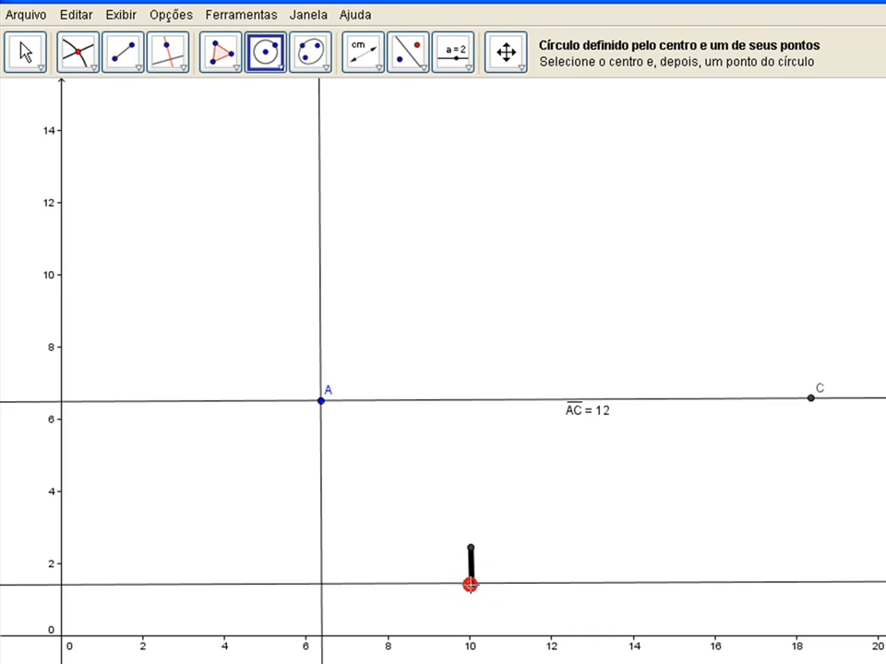
pyautogui.click(470, 584)
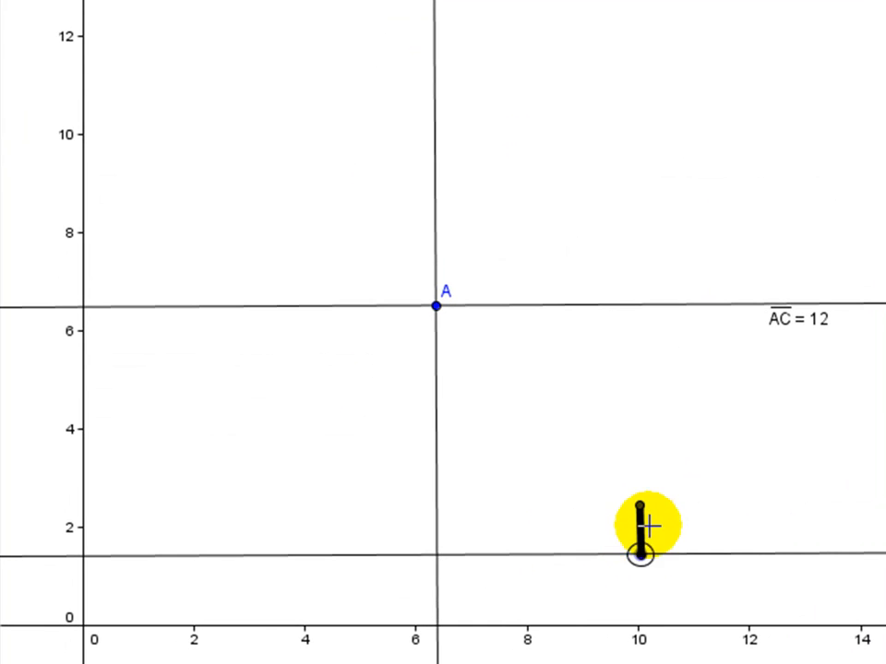
pyautogui.press('Escape')
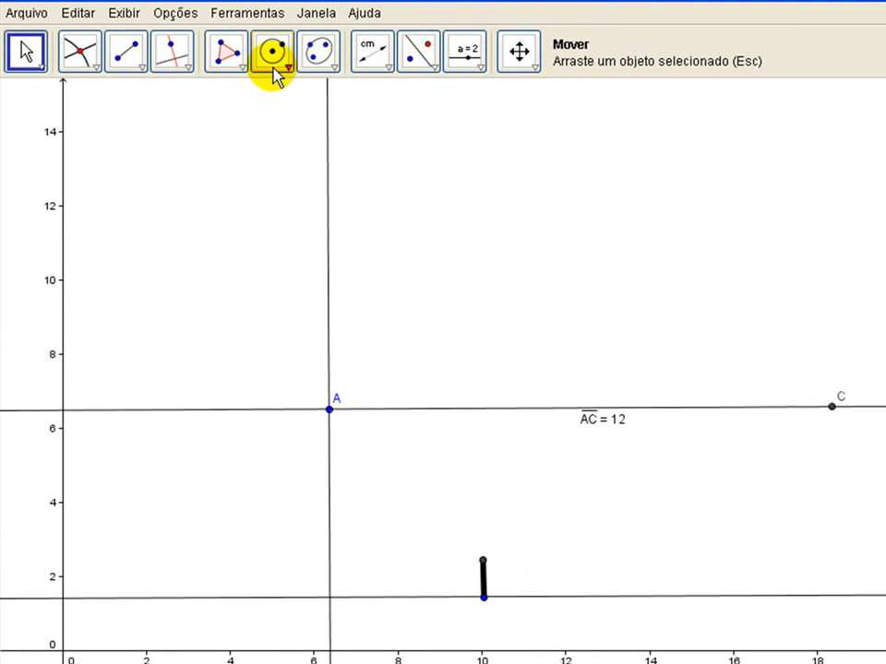
# - Draw a circle of radius 0.6 centred on the lower endpoint of the thick segment
pyautogui.click(278, 67)
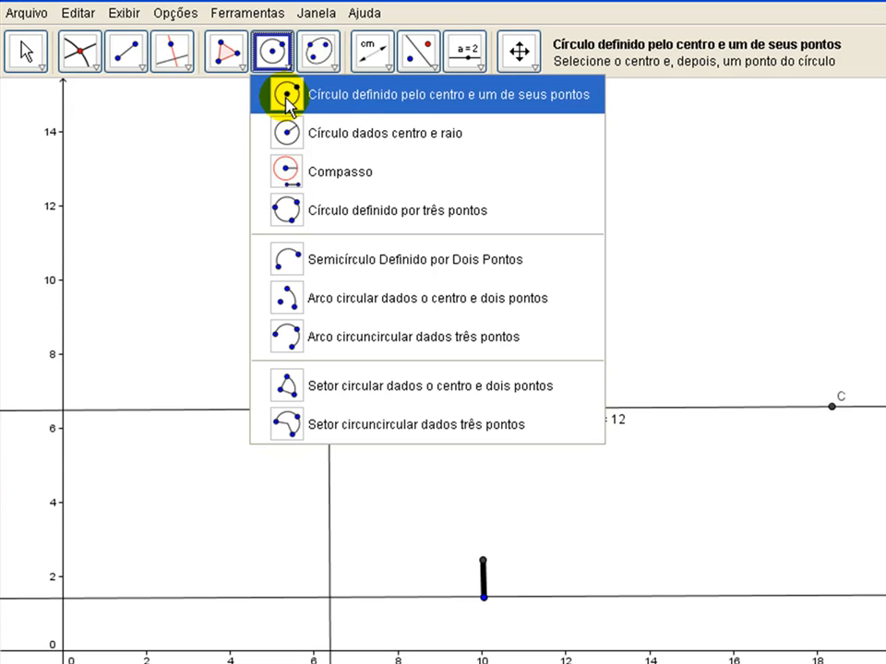
pyautogui.click(291, 133)
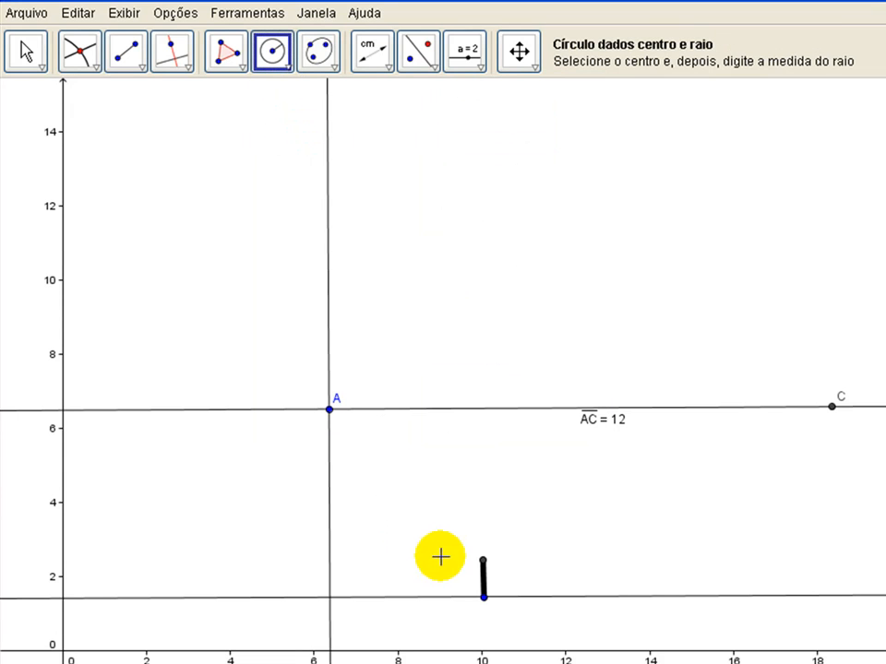
pyautogui.click(482, 599)
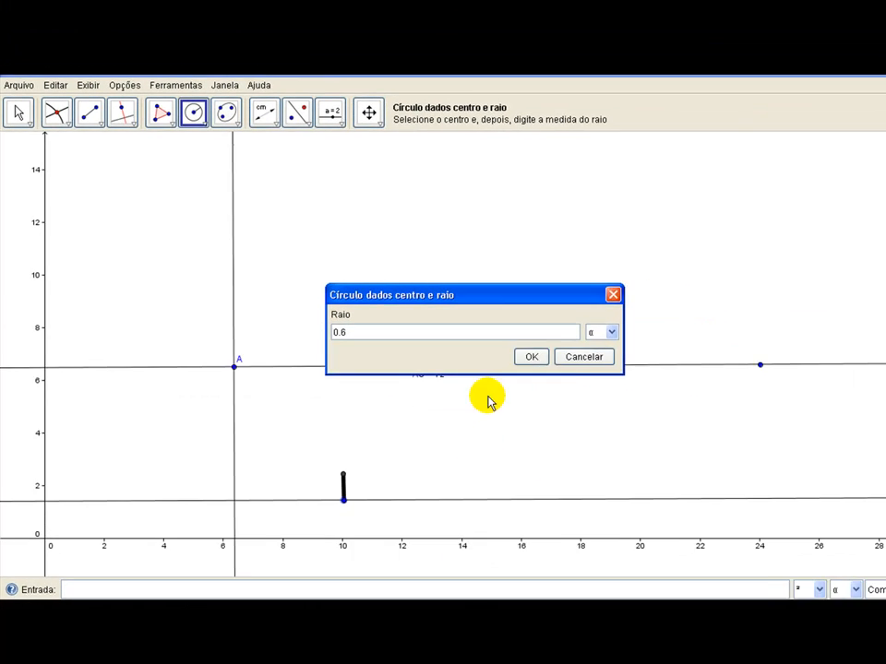
pyautogui.click(748, 395)
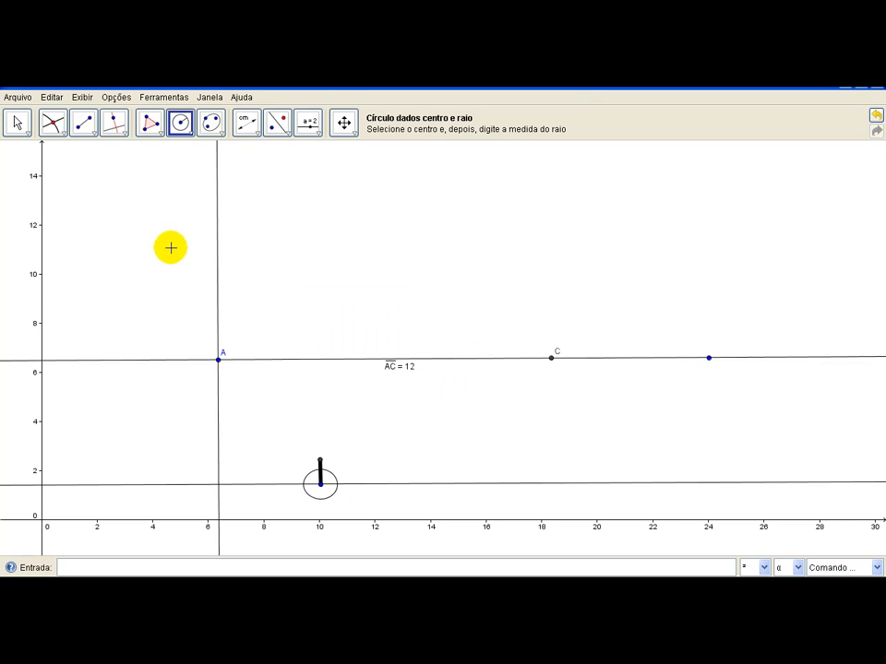
# - Mark both intersection points of the radius 0.6 circle and the lower parallel line
pyautogui.click(52, 122)
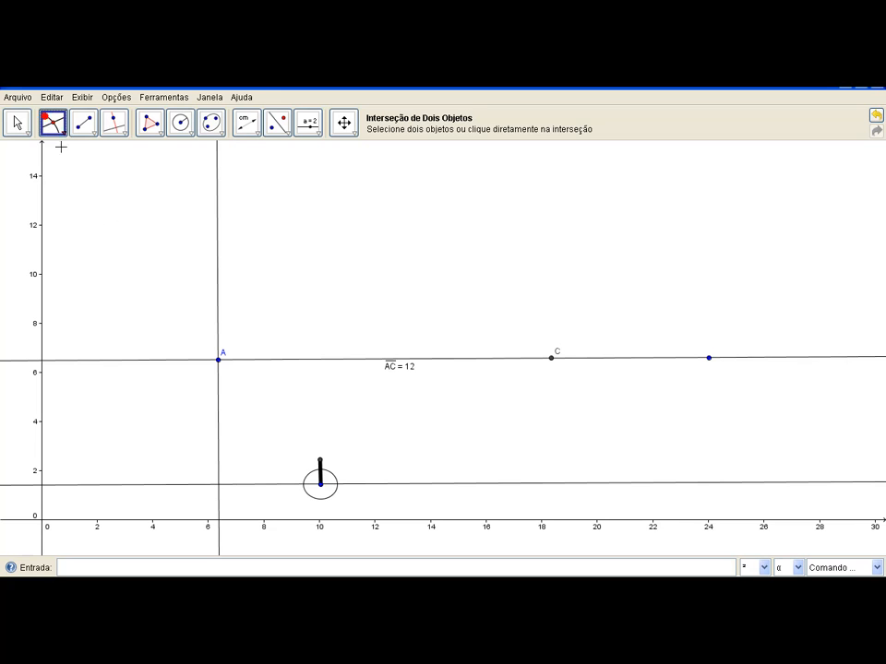
pyautogui.click(346, 482)
pyautogui.click(341, 482)
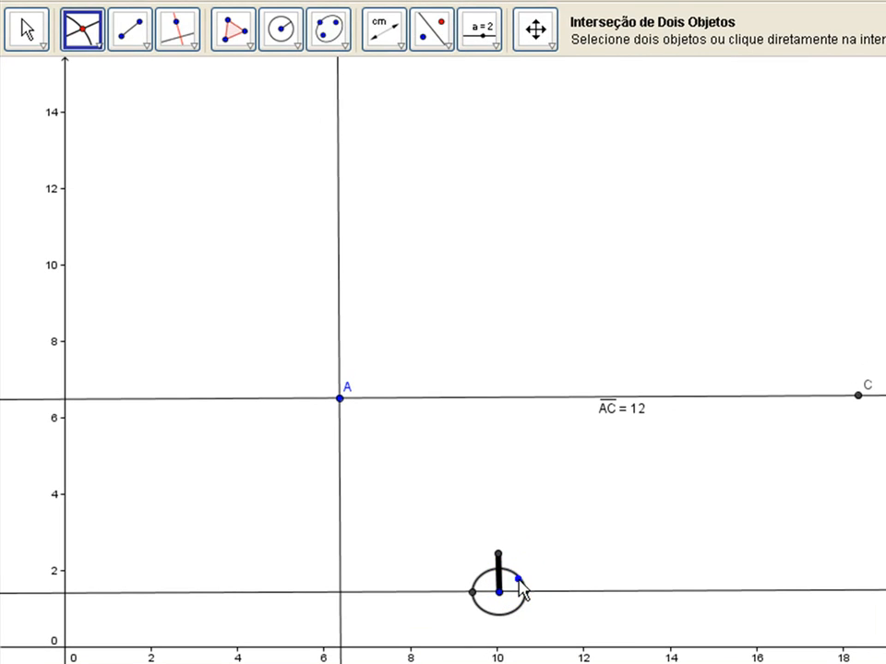
# - Hide the radius 0.6 circle and its left intersection point with the lower parallel line
pyautogui.rightClick(522, 587)
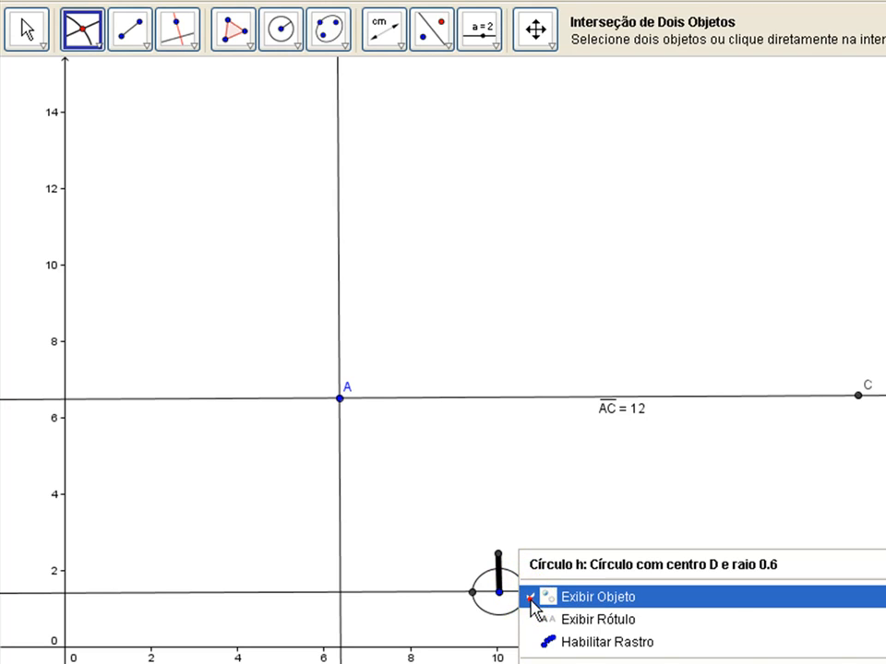
pyautogui.click(532, 606)
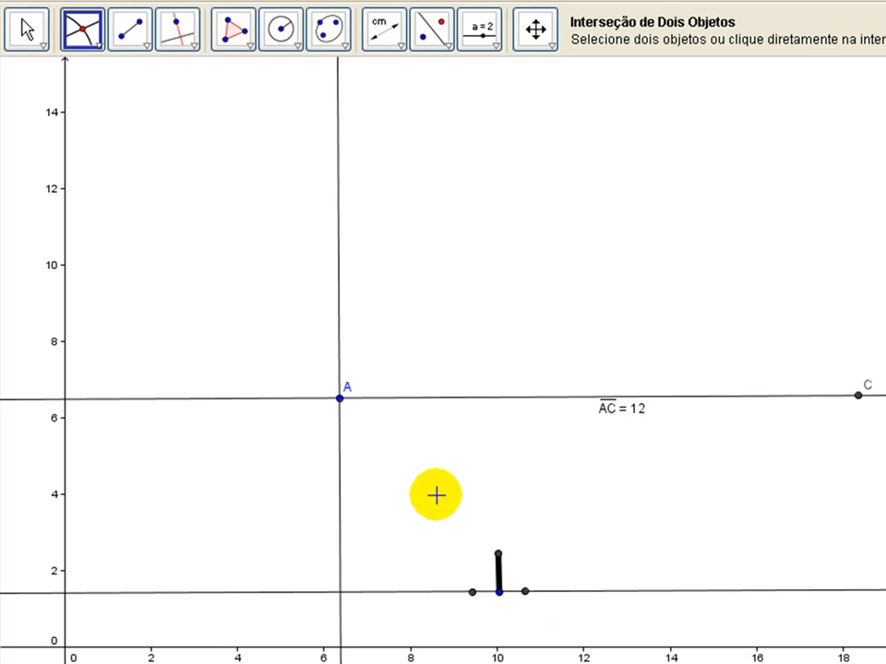
pyautogui.rightClick(478, 599)
pyautogui.click(475, 592)
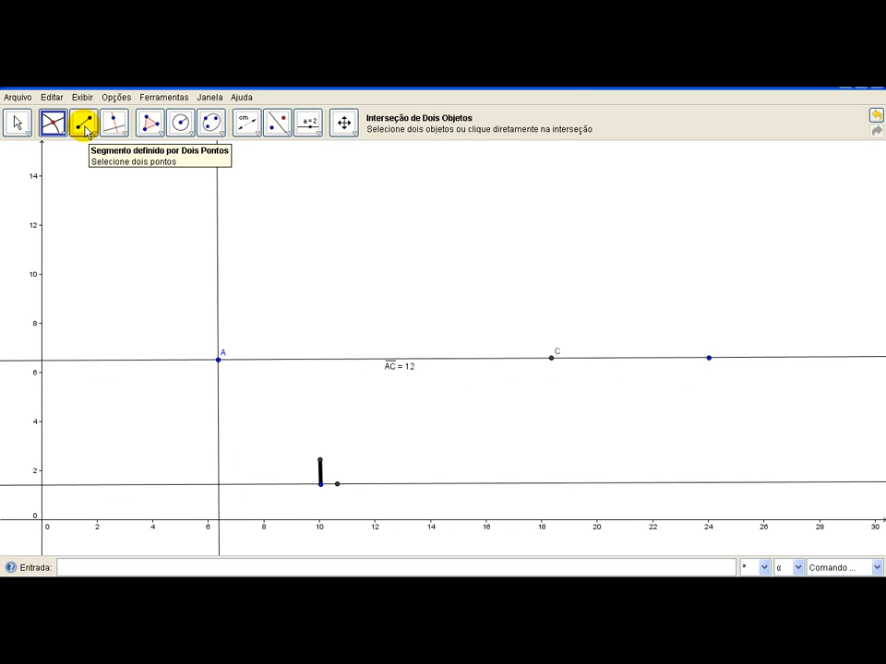
# - Draw a segment from the remaining intersection point on the lower line to the upper endpoint of the thick segment
pyautogui.click(84, 124)
pyautogui.click(327, 478)
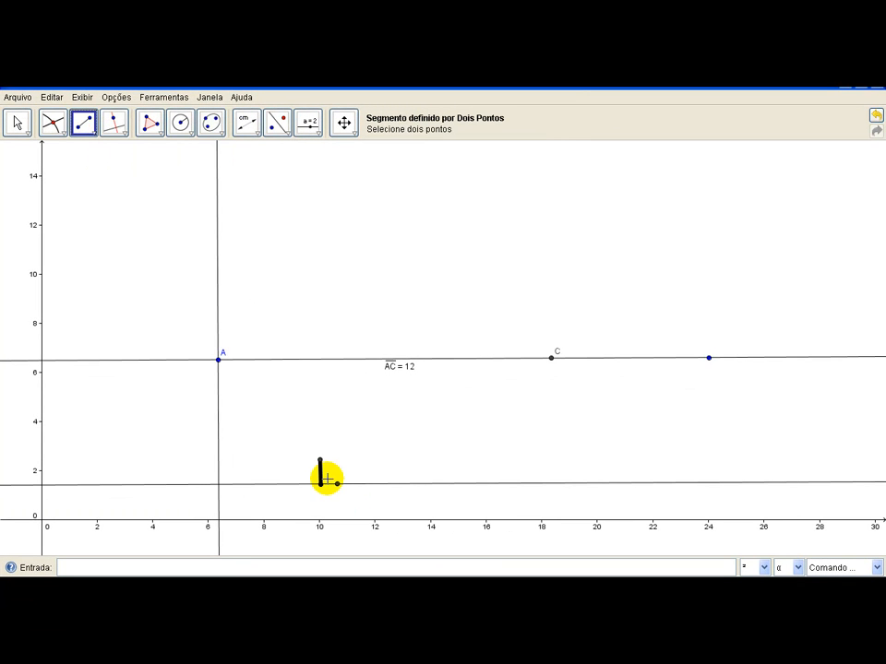
pyautogui.click(318, 459)
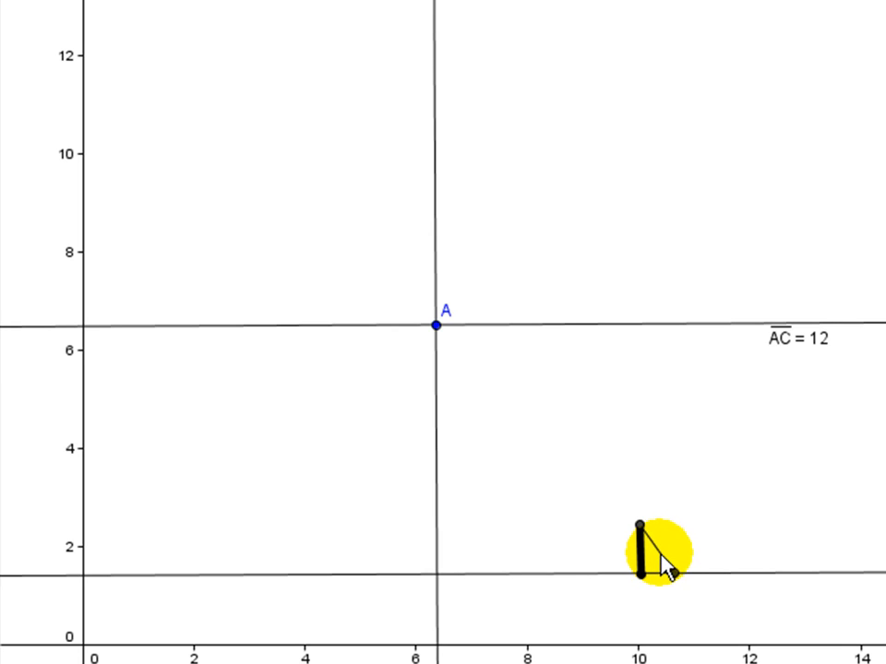
# - Set the line style of the slanted segment beside the thick one to short dashes
pyautogui.click(660, 552)
pyautogui.rightClick(660, 556)
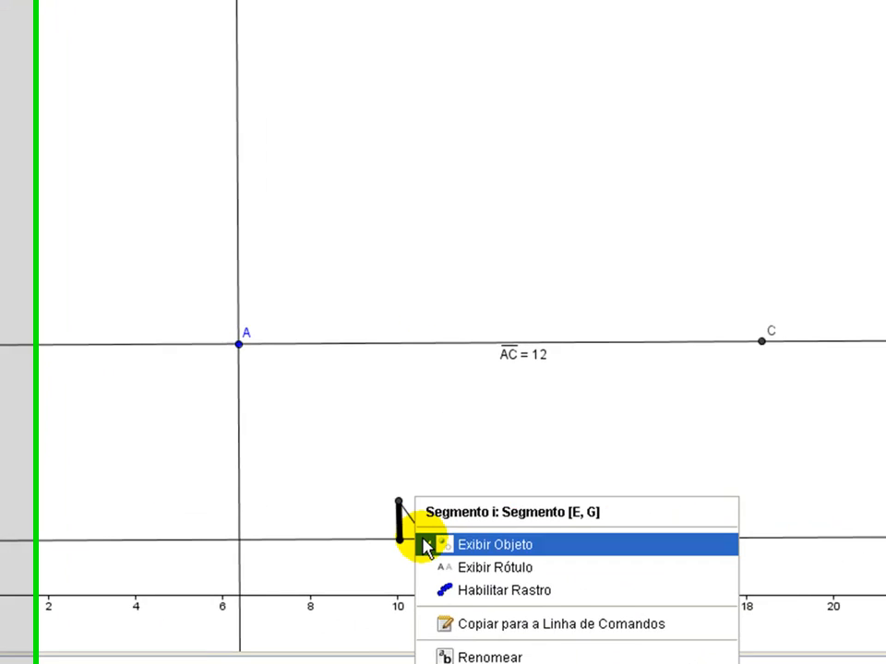
pyautogui.click(405, 663)
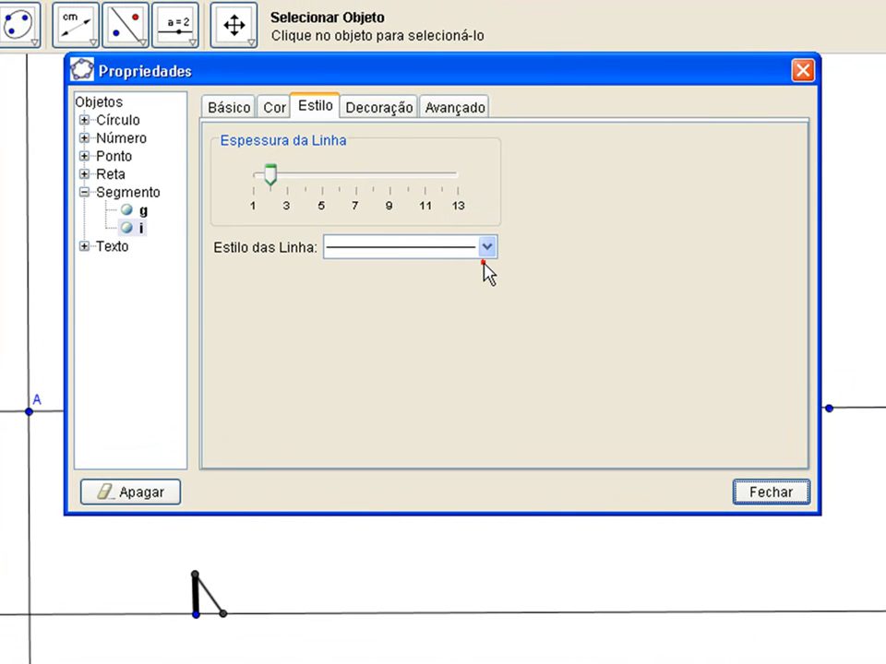
pyautogui.click(487, 249)
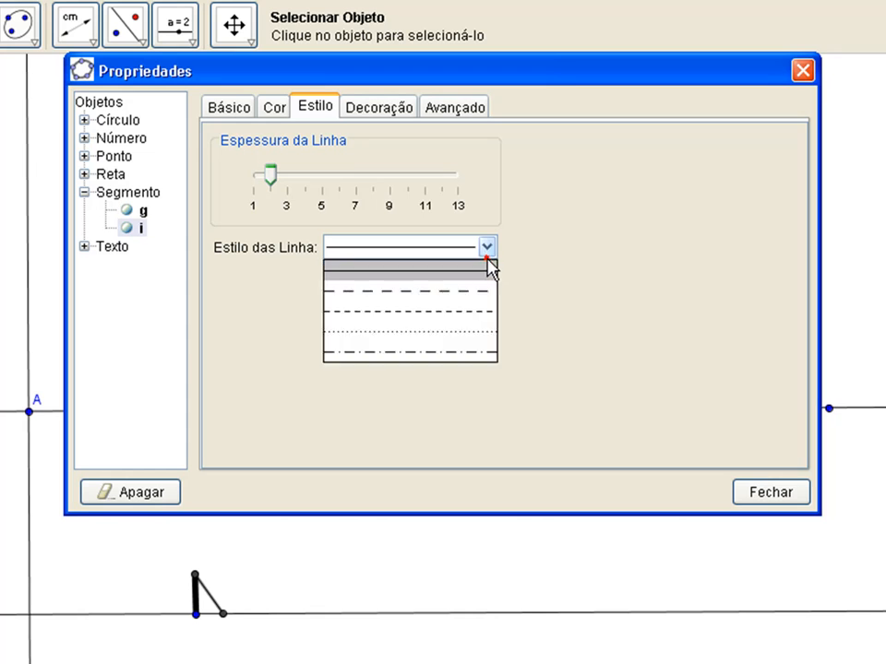
pyautogui.click(487, 249)
pyautogui.click(483, 250)
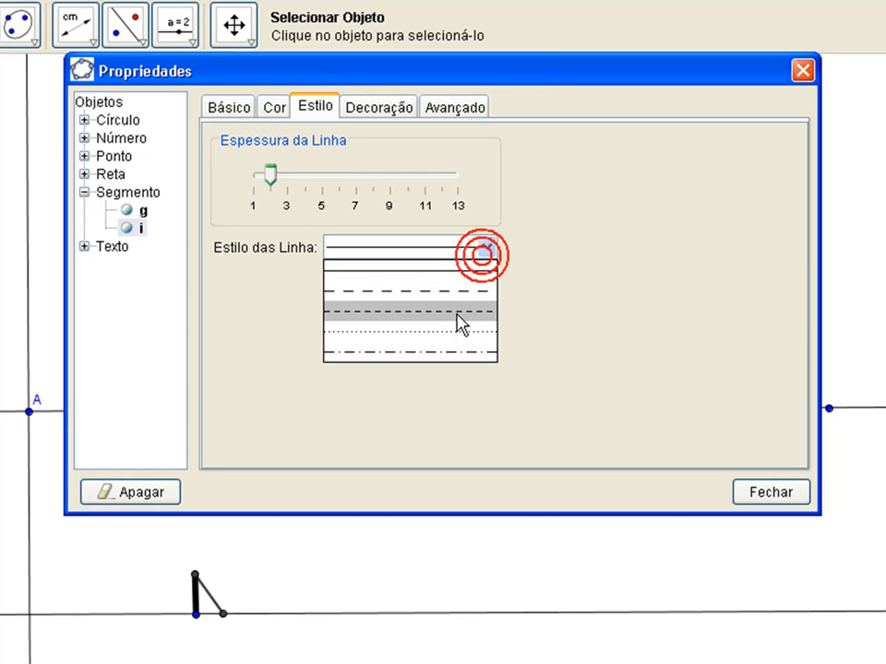
pyautogui.click(457, 313)
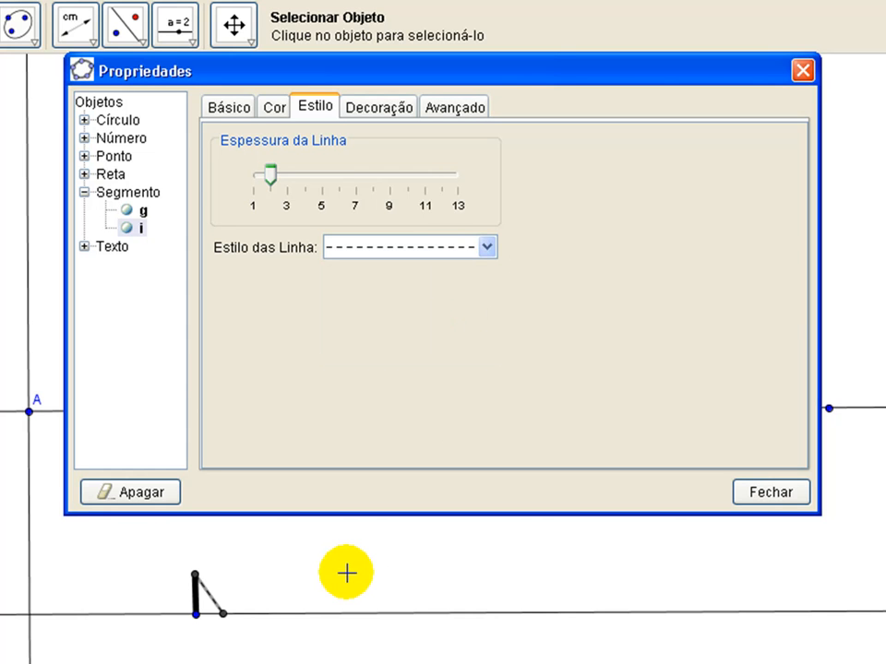
pyautogui.click(749, 493)
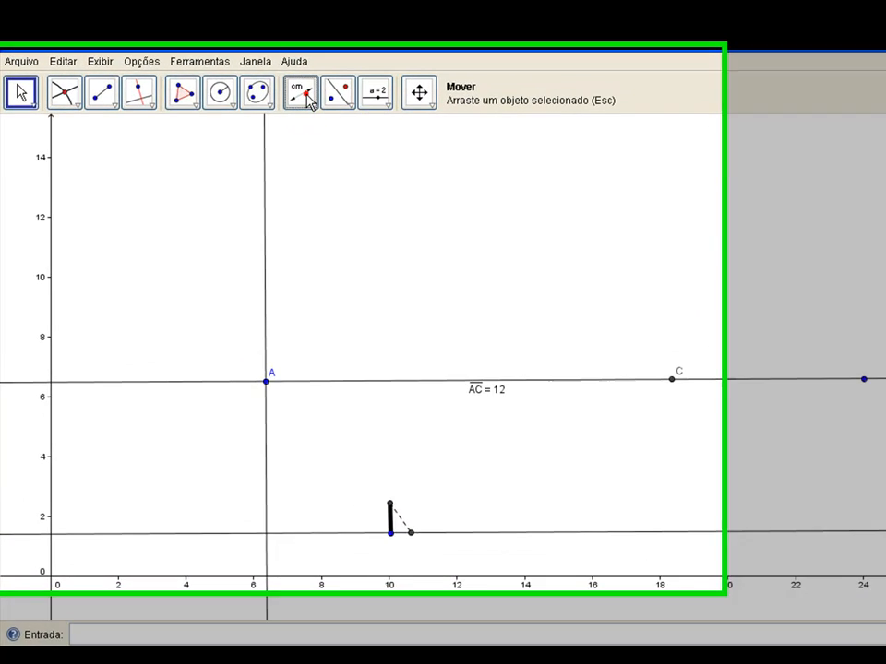
# - Add distance labels for the thick vertical segment and the short horizontal leg, and move the labels apart so they do not overlap
pyautogui.click(255, 132)
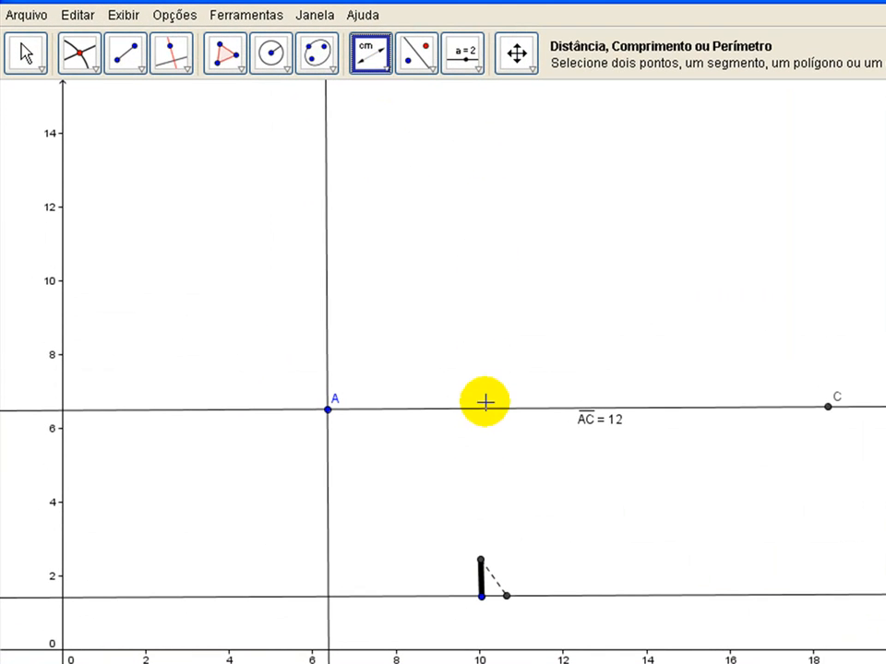
pyautogui.click(485, 598)
pyautogui.click(478, 559)
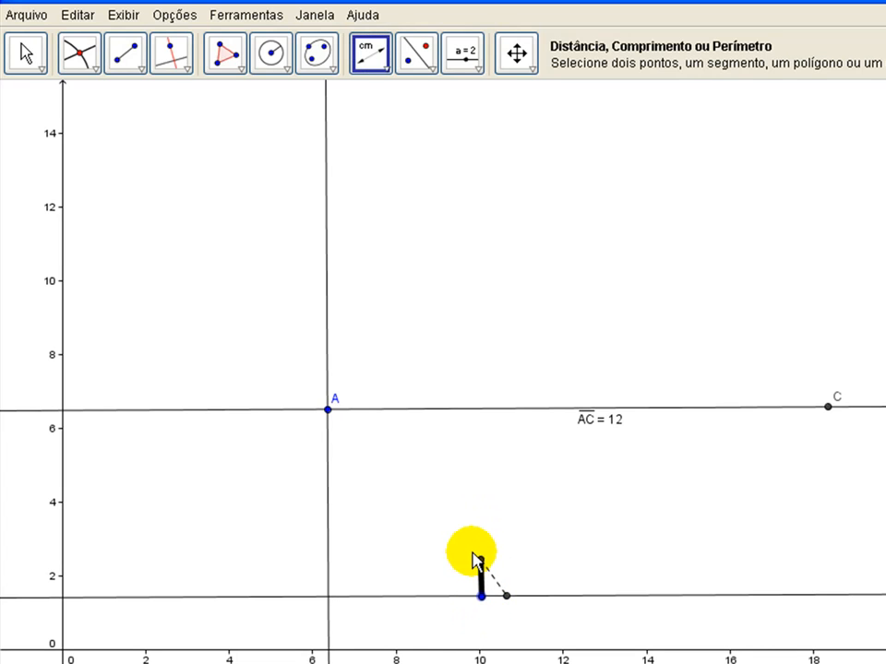
pyautogui.click(507, 587)
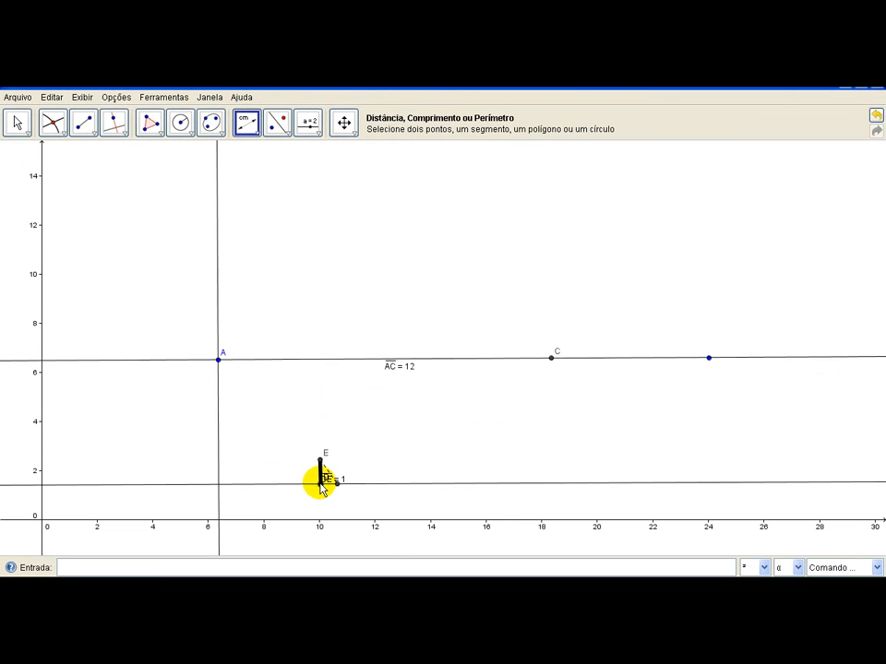
pyautogui.click(320, 484)
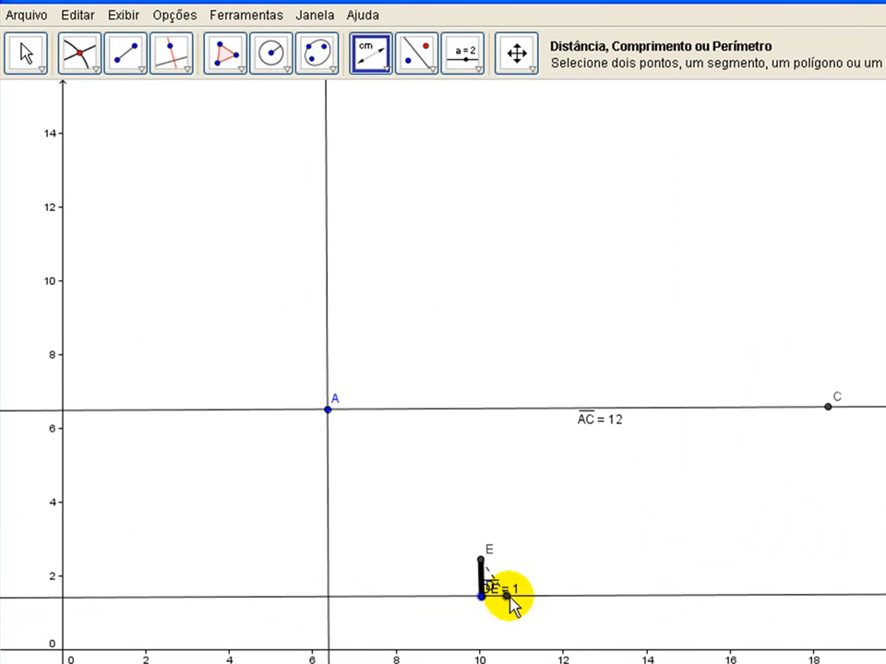
pyautogui.click(505, 595)
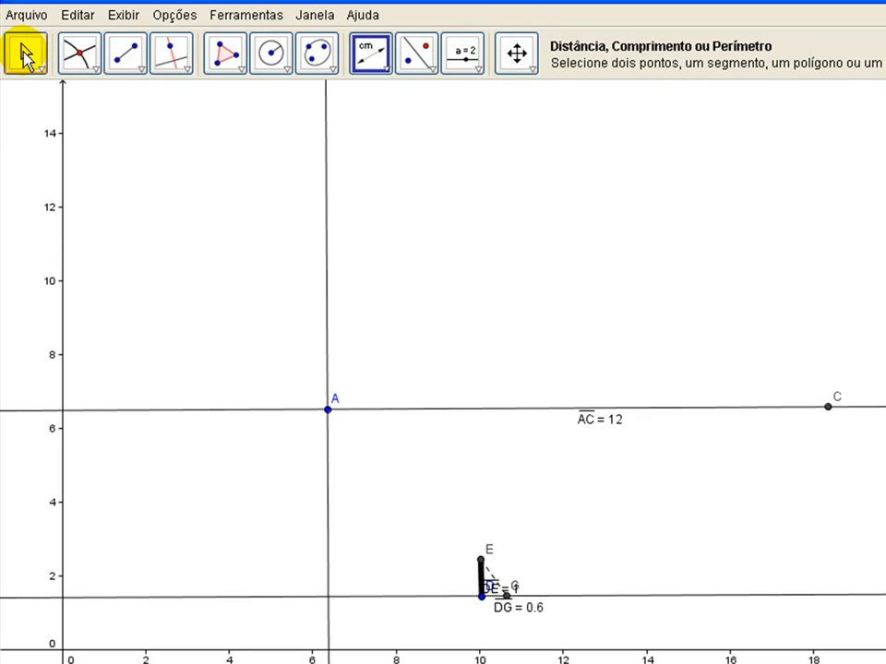
pyautogui.click(25, 56)
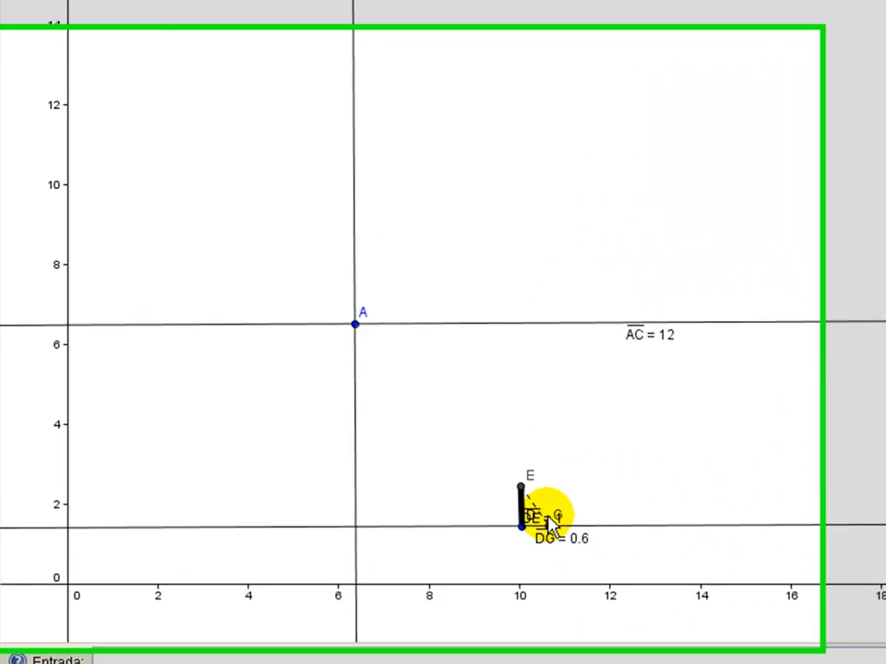
pyautogui.moveTo(548, 519); pyautogui.dragTo(526, 524)
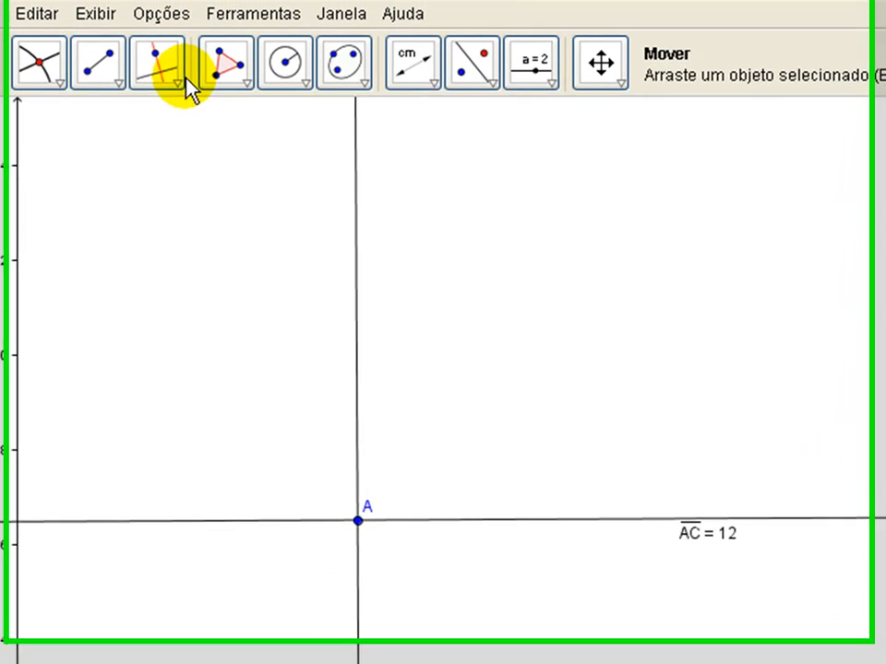
# - Construct a line through point C parallel to the dashed segment EG
pyautogui.click(184, 79)
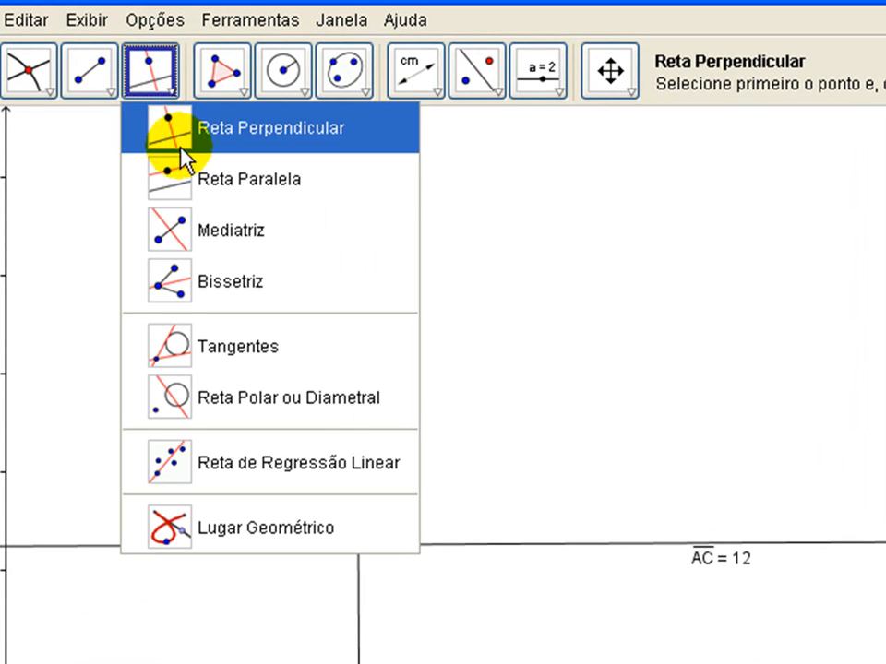
pyautogui.click(176, 163)
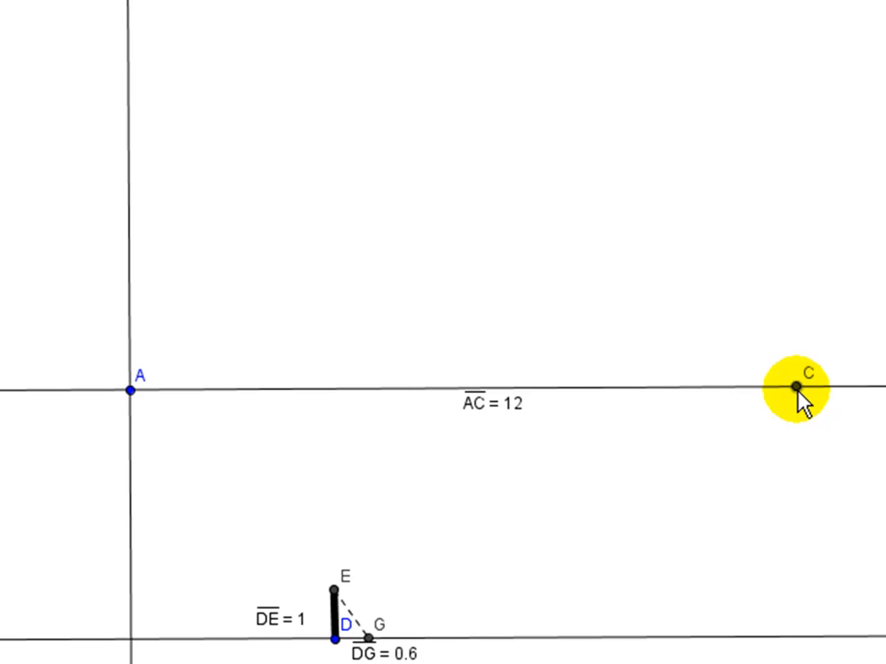
pyautogui.click(796, 388)
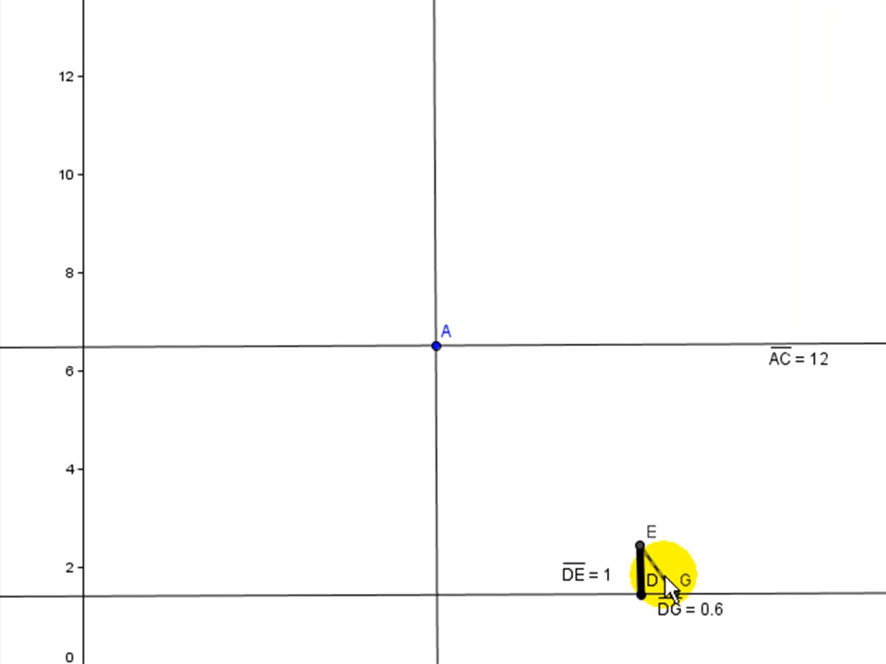
pyautogui.moveTo(663, 577); pyautogui.dragTo(662, 573)
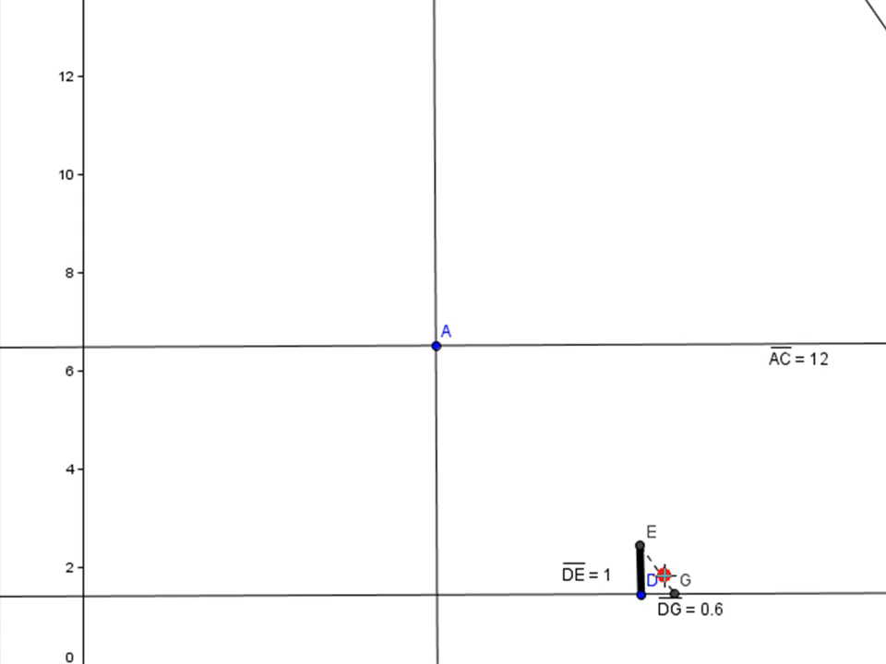
pyautogui.click(662, 574)
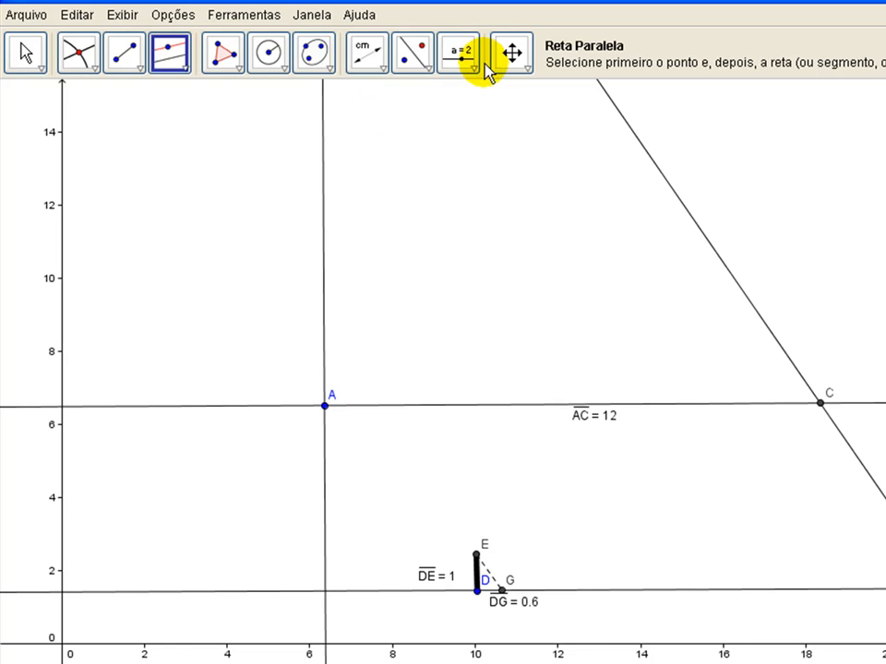
# - Mark the intersection point of the vertical line through A and the slanted line through C
pyautogui.click(512, 55)
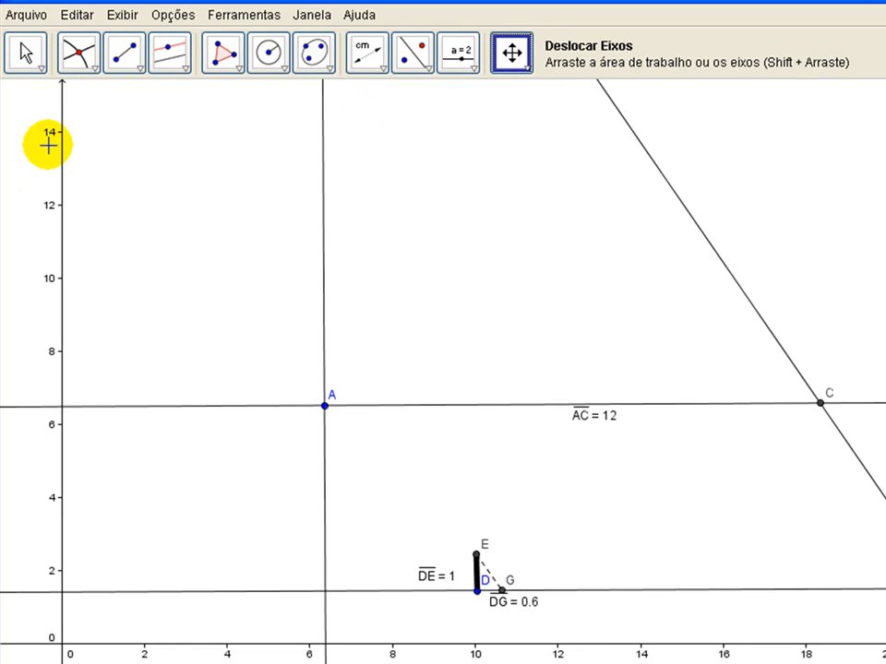
pyautogui.moveTo(57, 111); pyautogui.dragTo(69, 353)
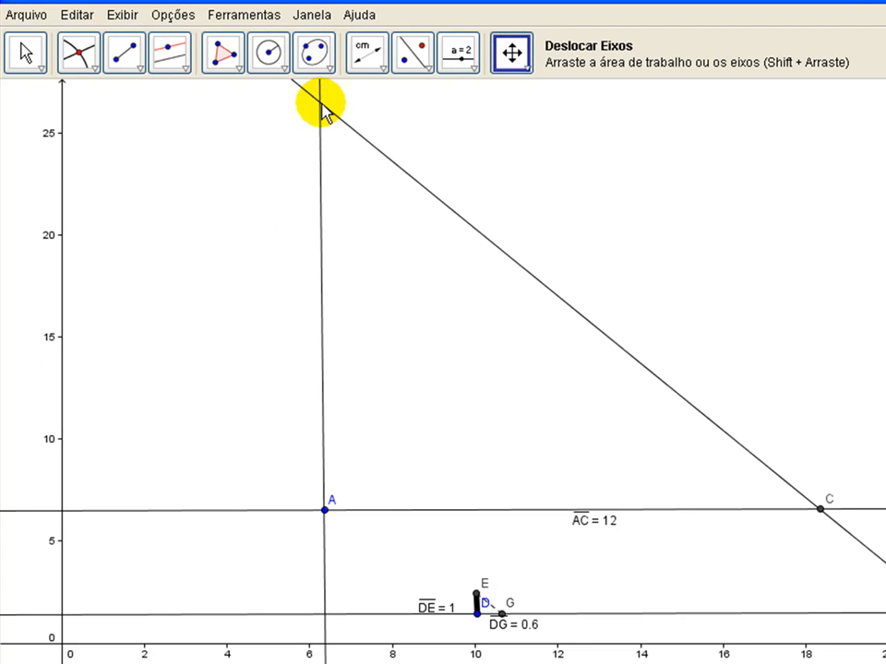
pyautogui.click(84, 66)
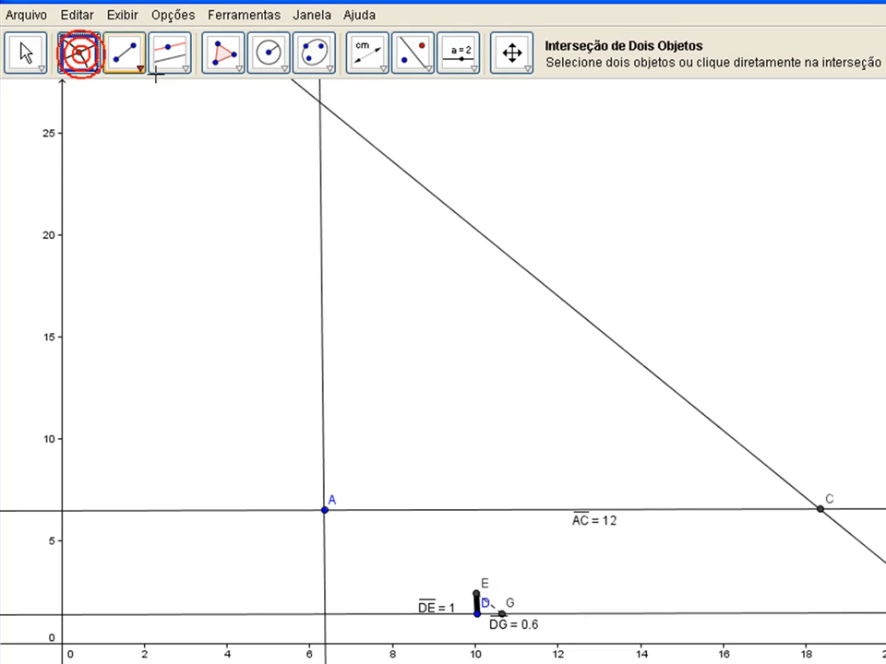
pyautogui.click(316, 101)
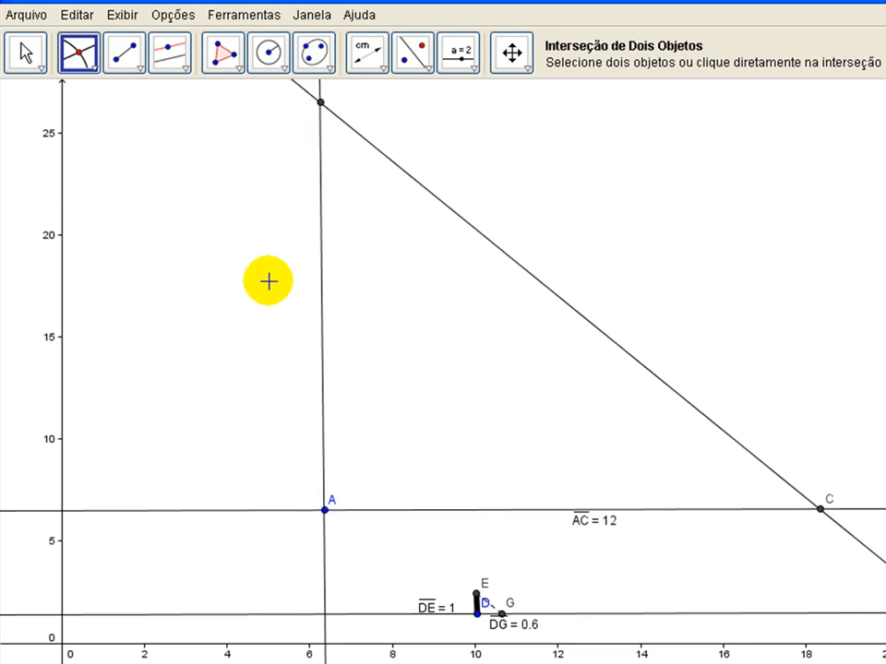
pyautogui.click(325, 511)
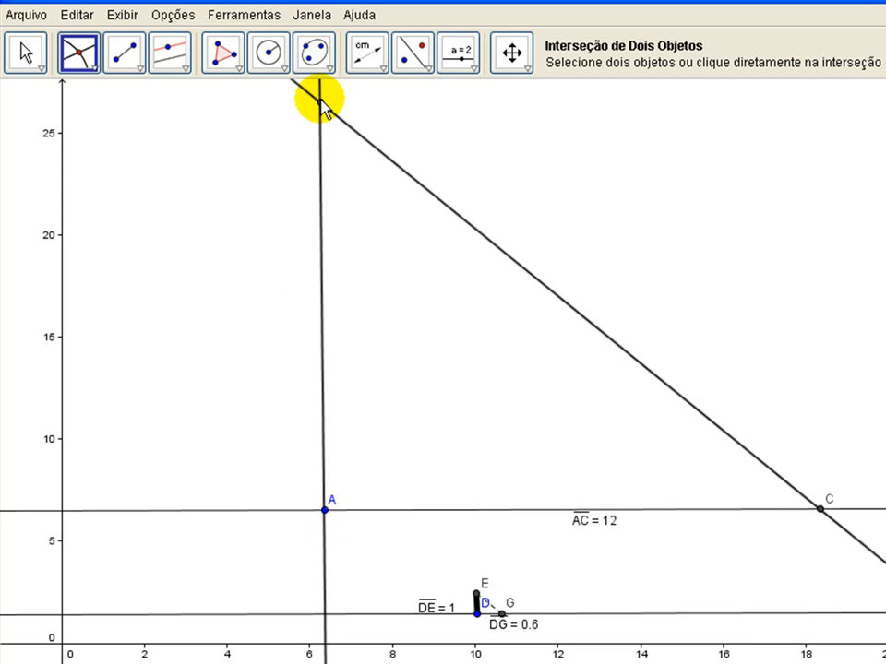
# - Add a distance label between point A and the intersection point above it on the vertical line
pyautogui.click(363, 55)
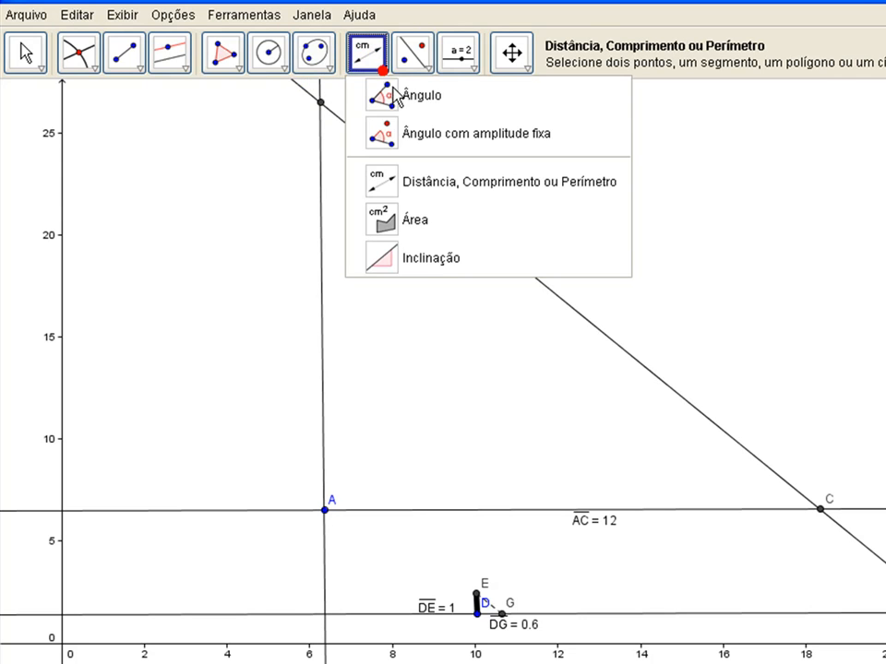
pyautogui.click(402, 178)
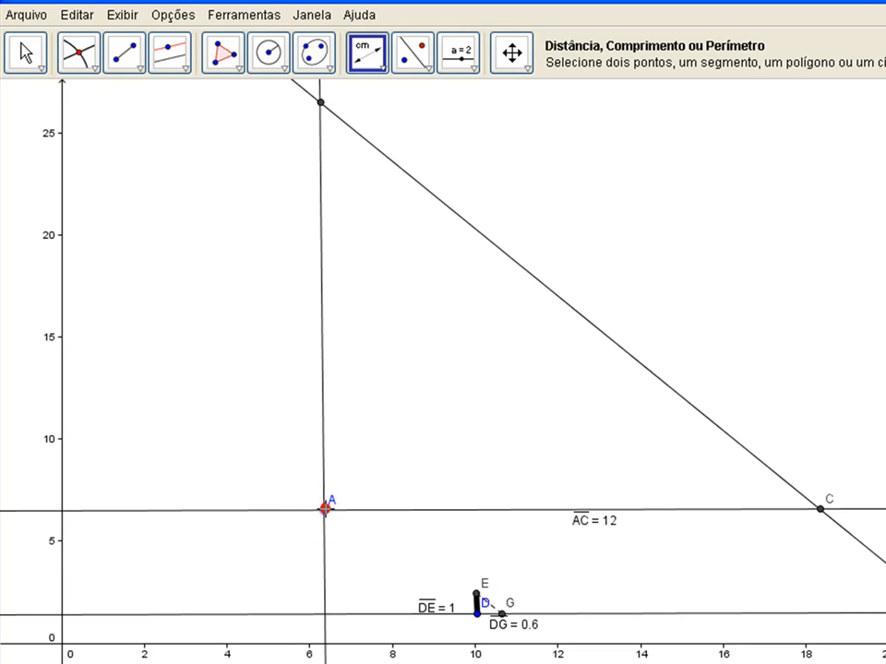
pyautogui.click(320, 102)
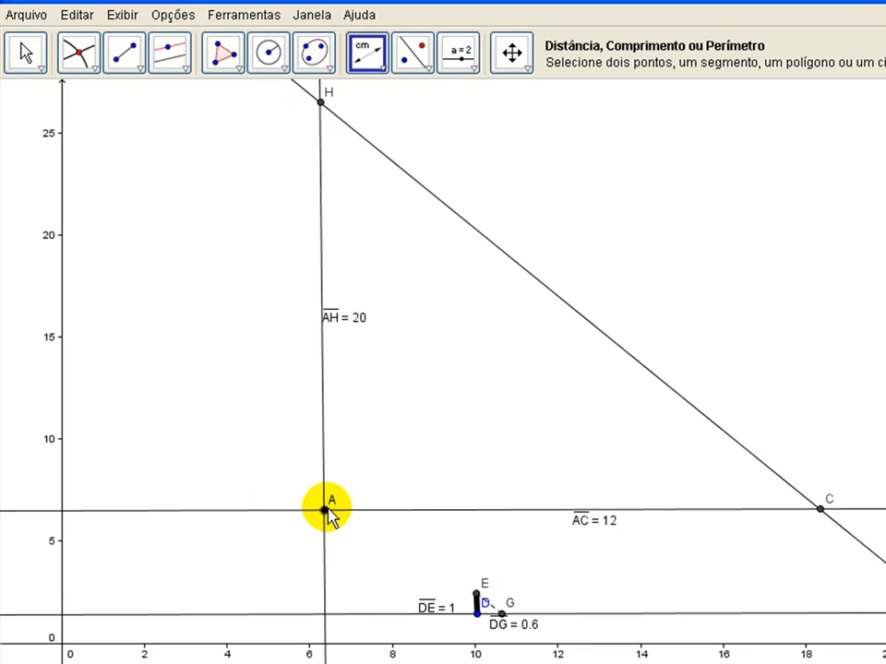
pyautogui.click(325, 511)
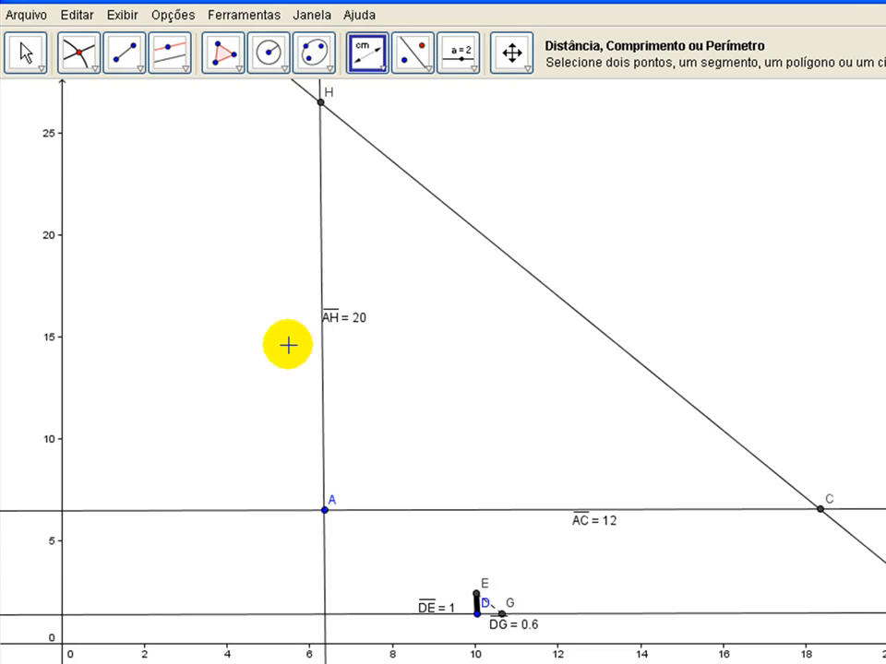
# - Draw a segment from H to C and hide the slanted line that passes through both points
pyautogui.click(122, 59)
pyautogui.click(321, 103)
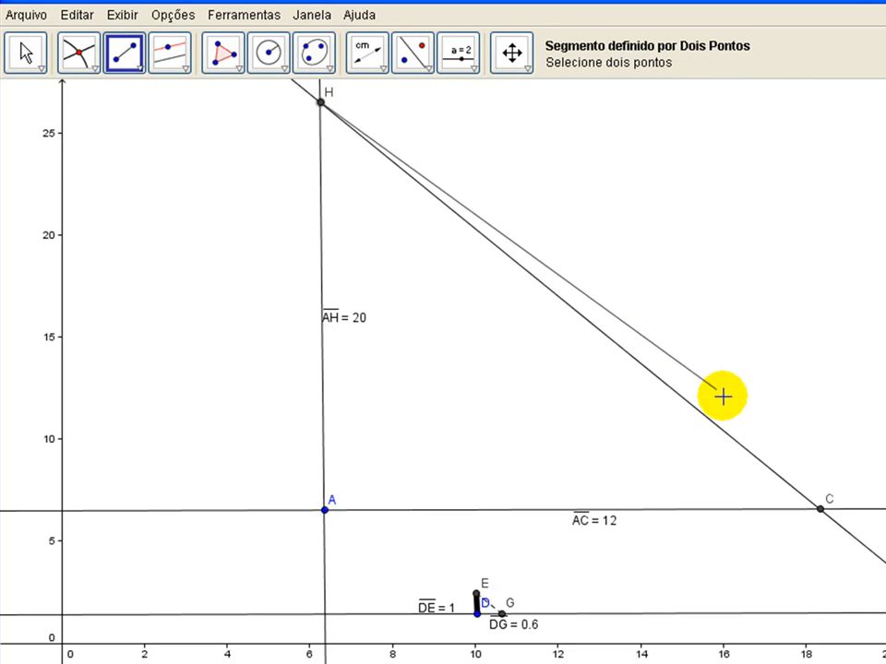
pyautogui.click(820, 510)
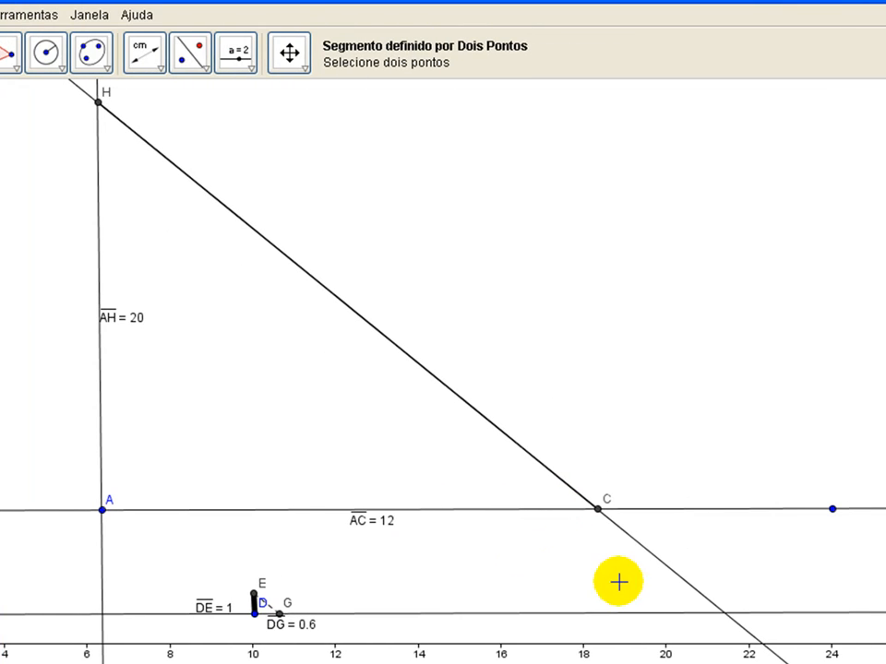
pyautogui.click(685, 581)
pyautogui.rightClick(686, 582)
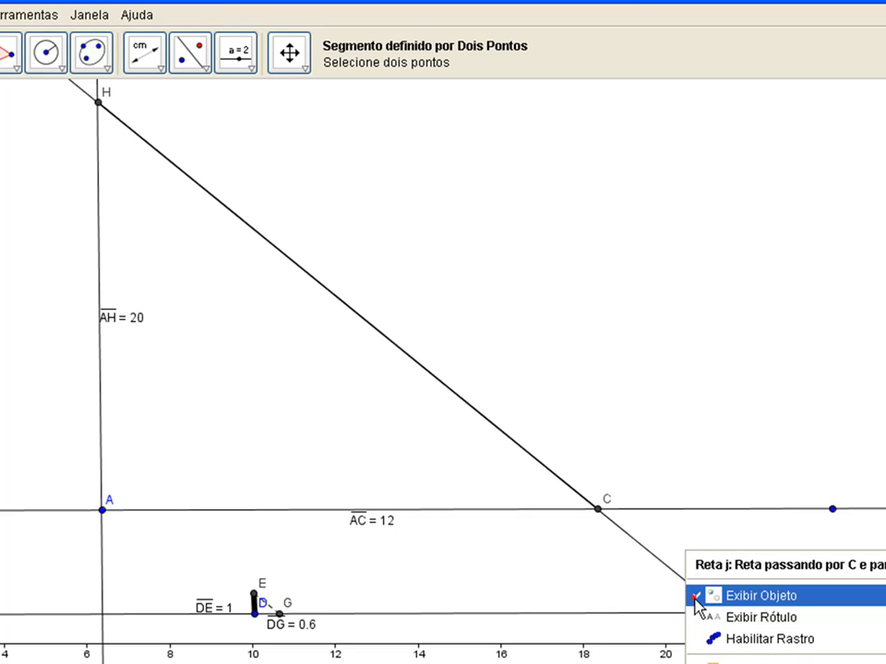
pyautogui.click(694, 598)
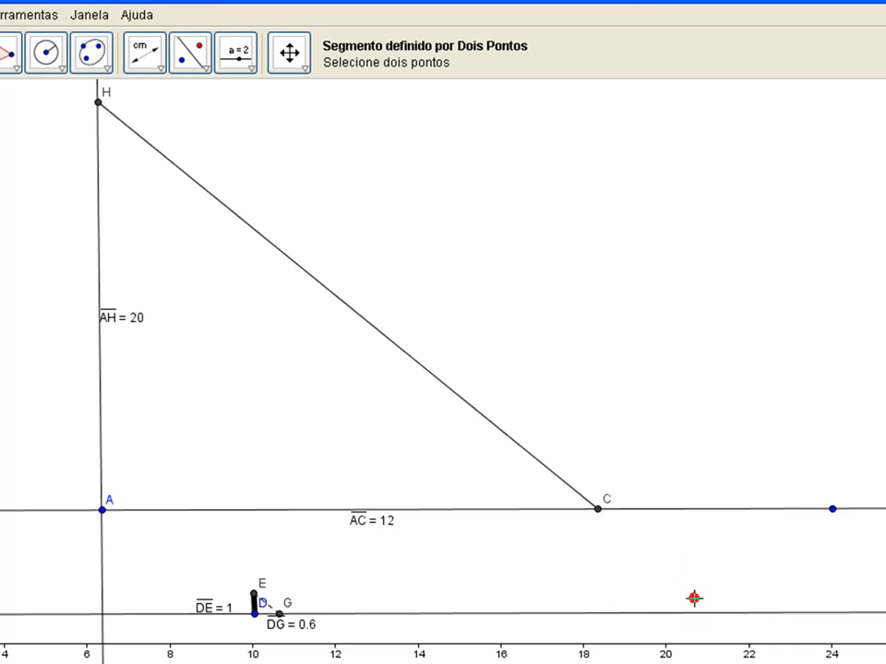
# - Set the line style of segment HC to short dashes
pyautogui.rightClick(437, 377)
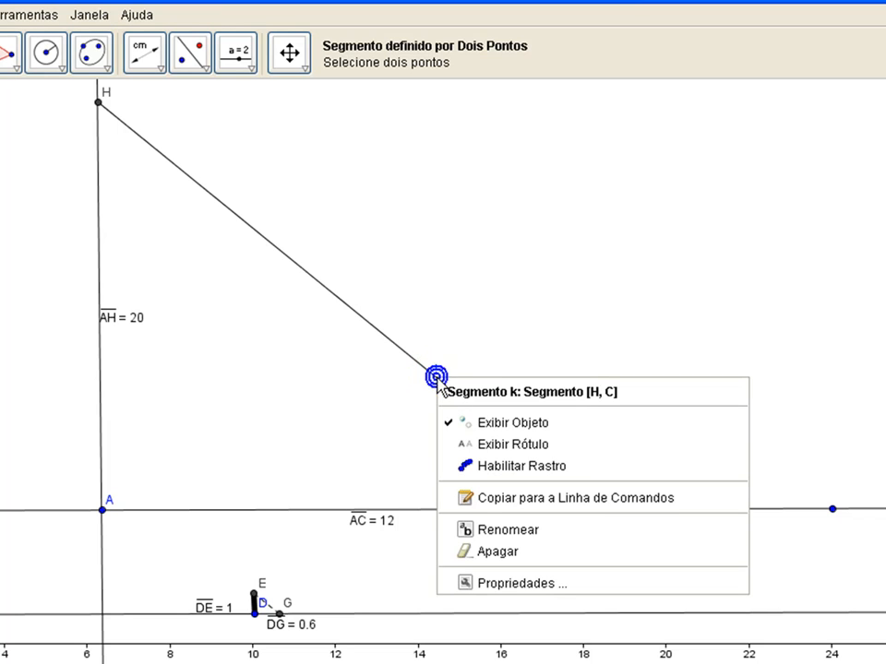
pyautogui.click(532, 584)
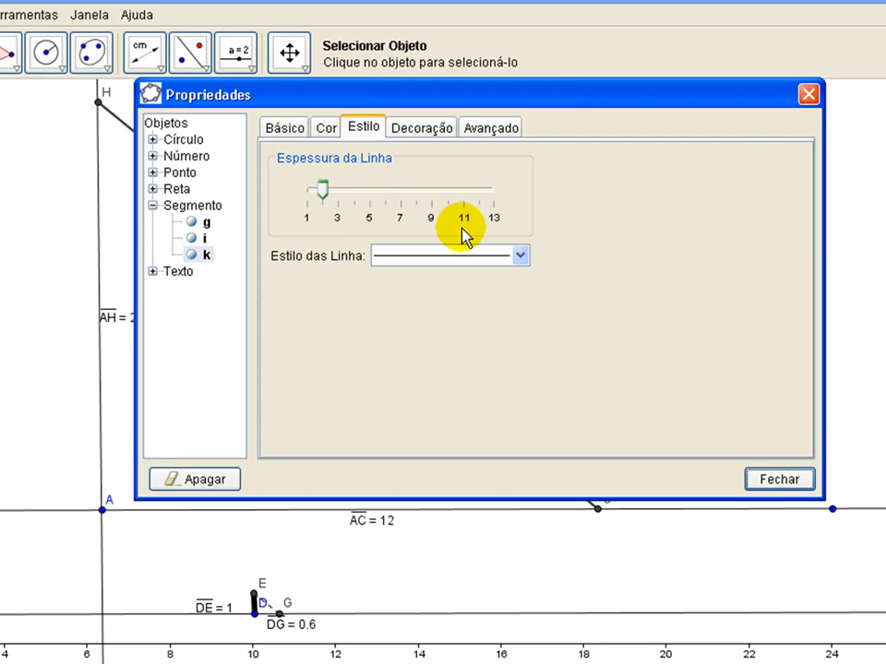
pyautogui.click(520, 256)
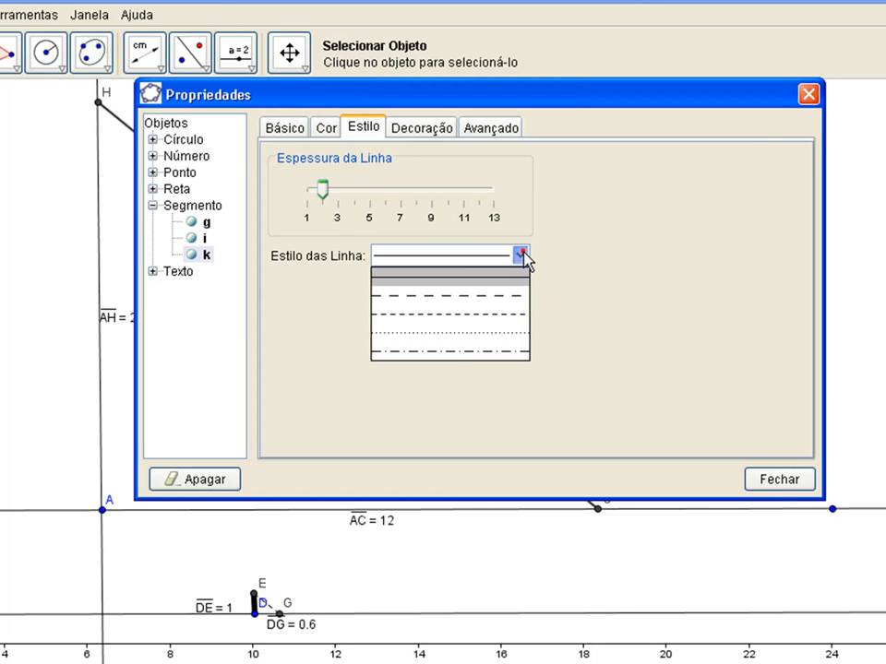
pyautogui.click(497, 314)
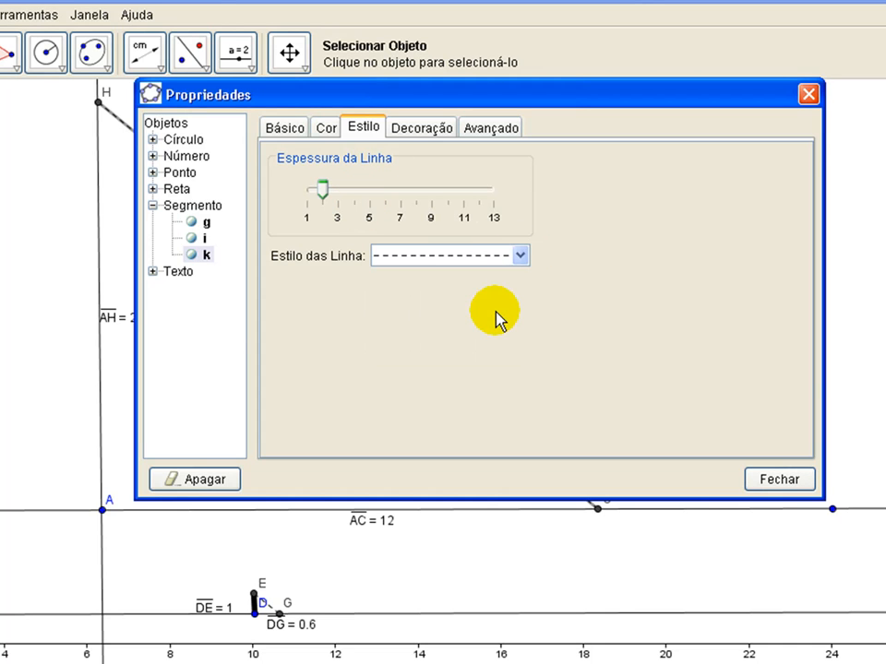
pyautogui.click(764, 480)
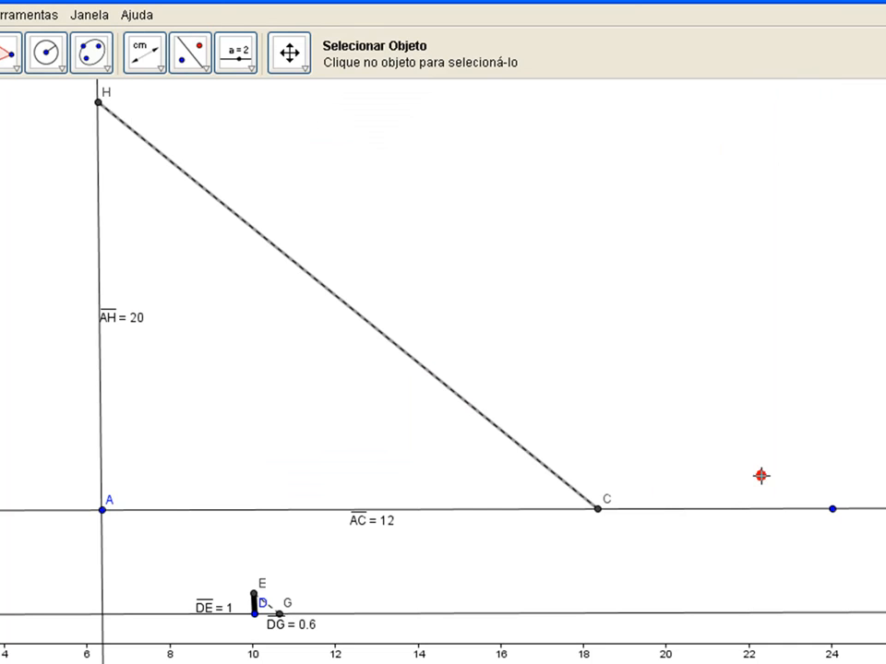
pyautogui.click(760, 475)
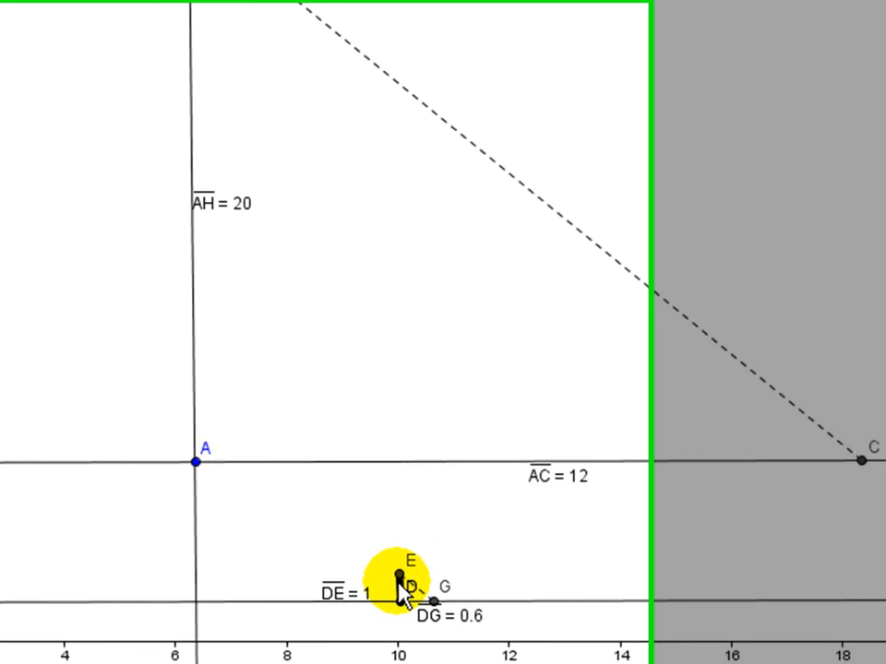
pyautogui.click(370, 590)
pyautogui.click(458, 455)
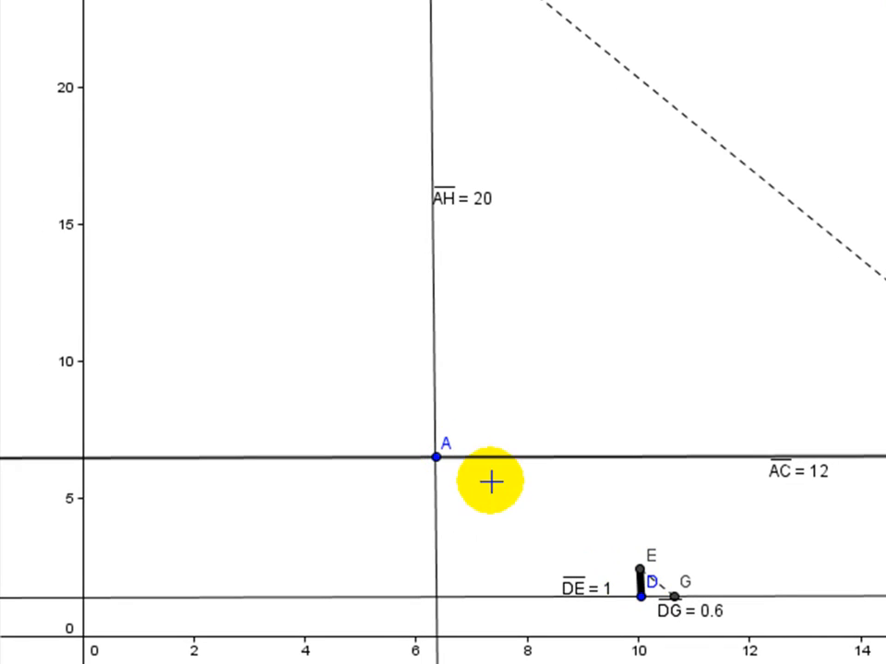